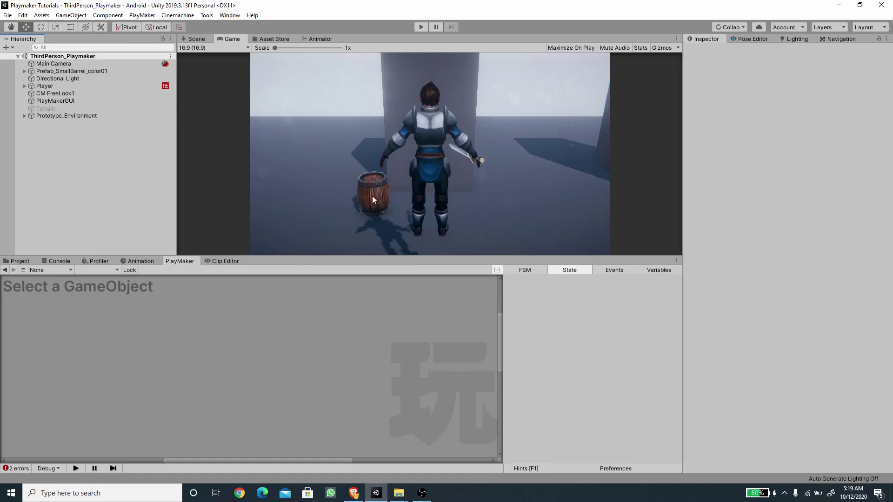
Run the game, walk the character to the barrel and swing the sword.
left_click(420, 27)
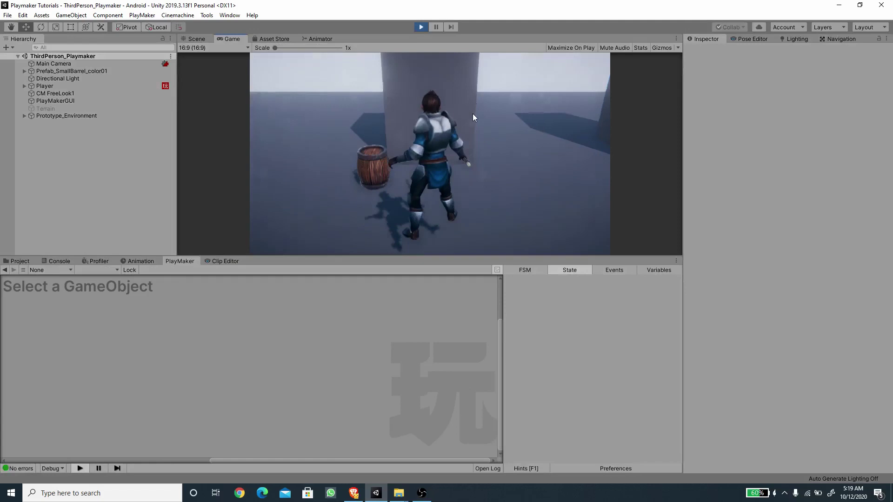
key("a")
key("d")
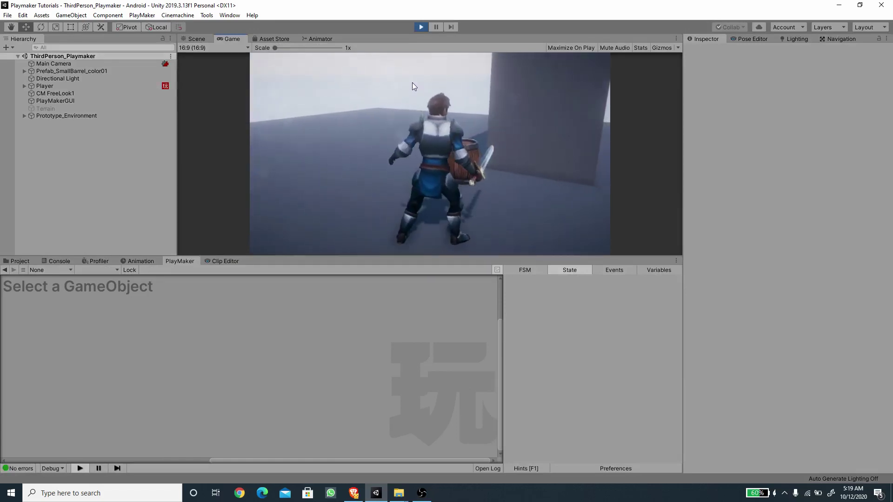
left_click(548, 132)
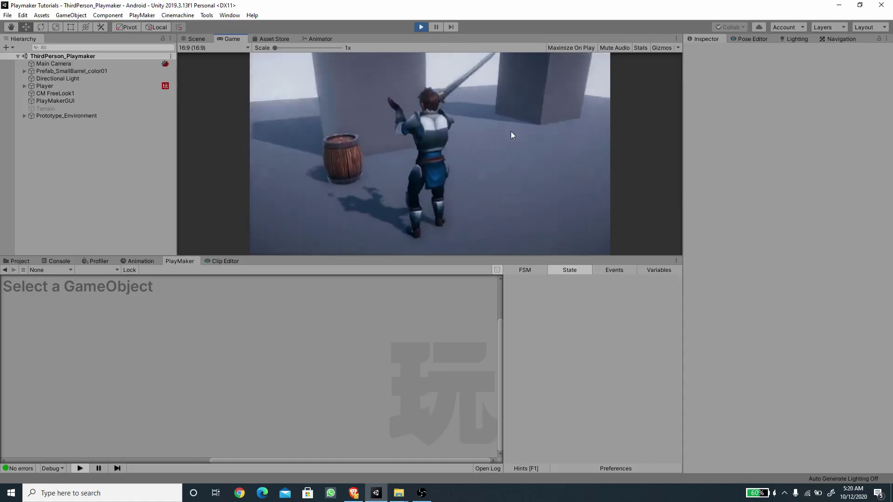
Pick up the barrel overhead, carry it away, then throw it and run after it.
left_click(423, 160)
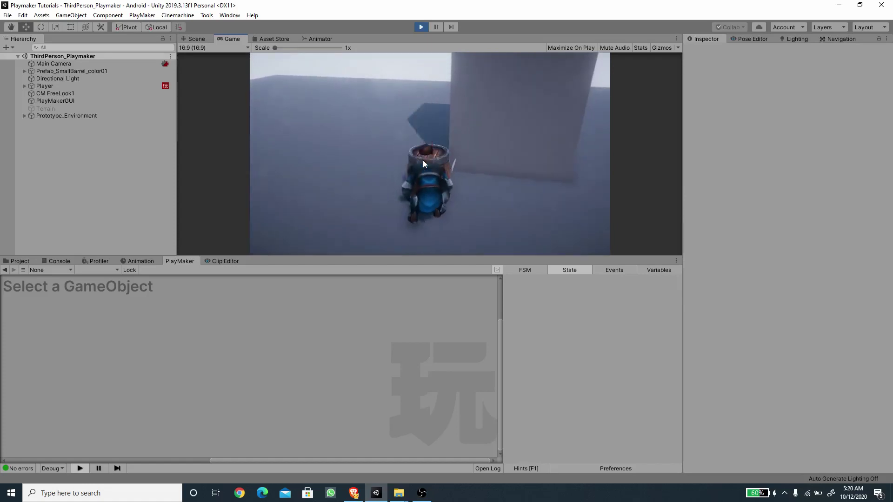
key("w")
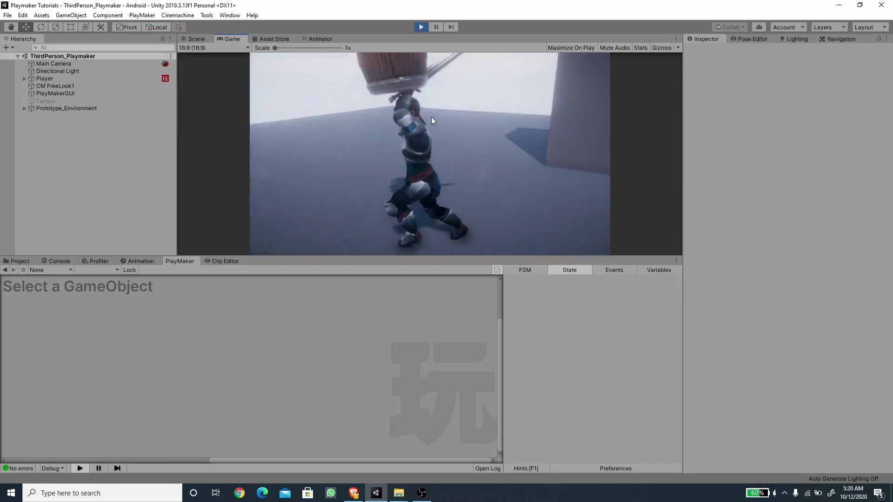
left_click(471, 130)
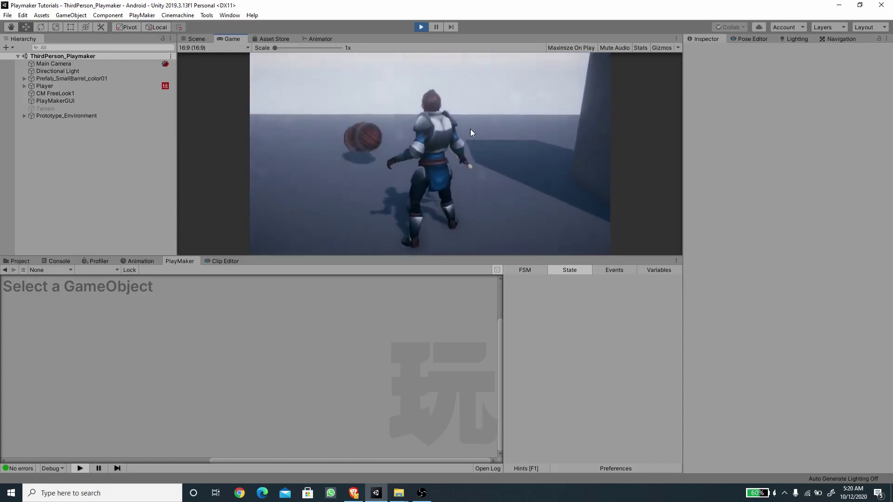
key("w")
key("w")
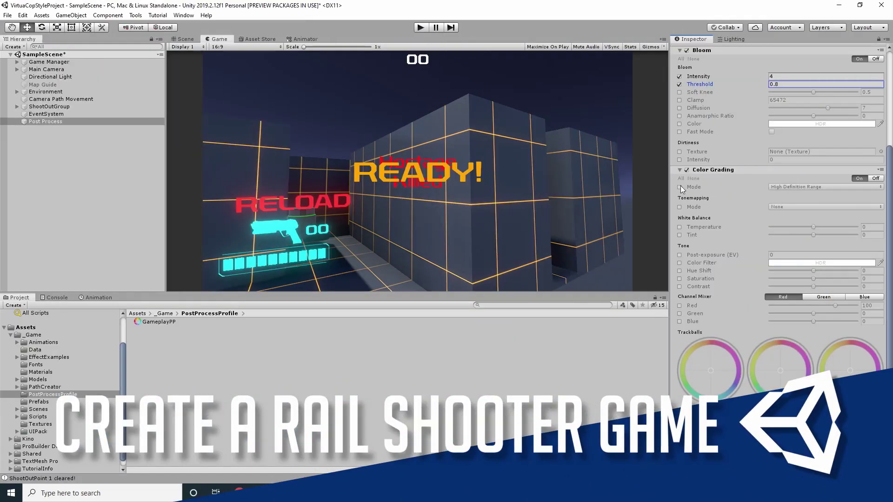
Return to the editor's Scene view for ThirdPerson_Playmaker with the Scenes folder open.
left_click(679, 187)
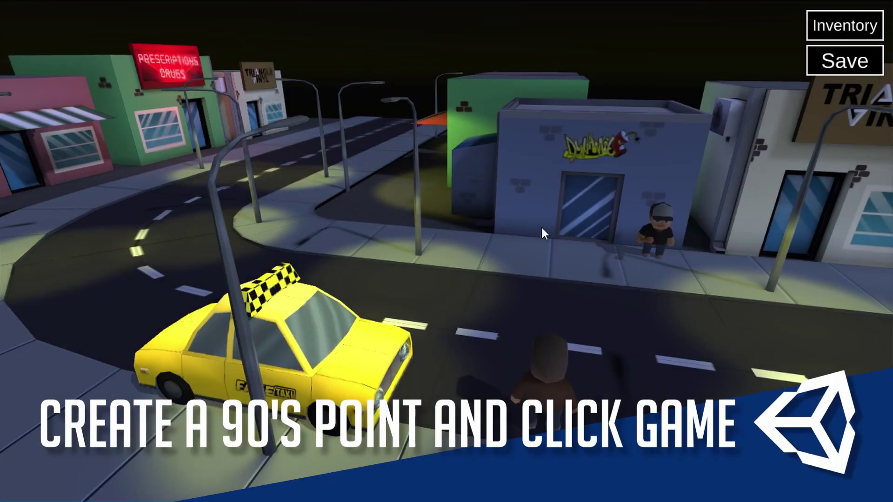
left_click(501, 359)
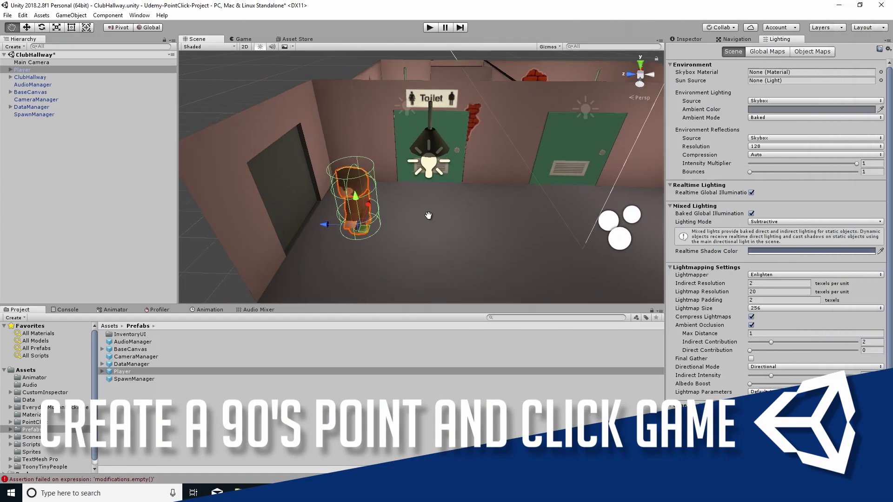
middle_click_drag(428, 215, 420, 216)
left_click(52, 183)
left_click_drag(419, 200, 439, 193, "alt")
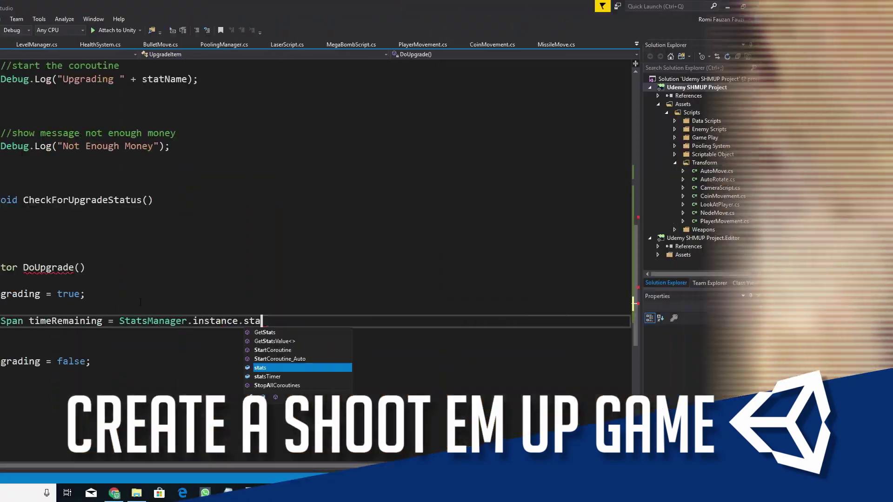
type("tsTimer[sta")
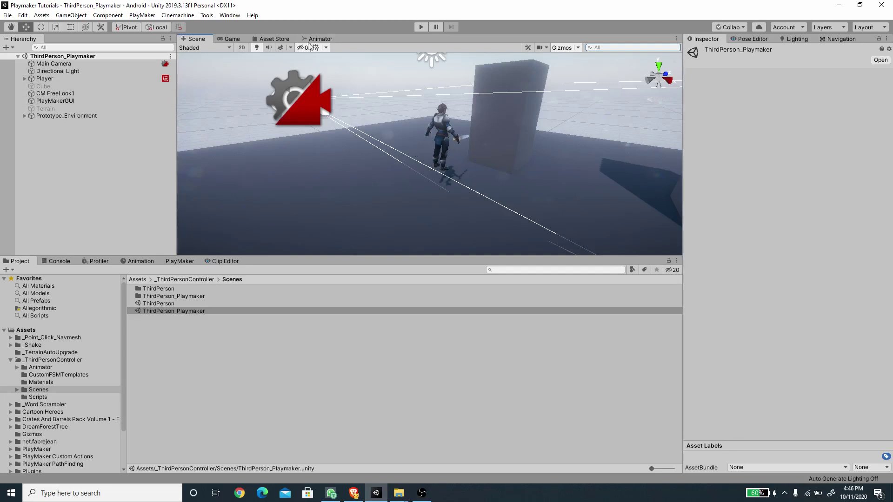
Select the Male C model under Player and show its Animator graph.
left_click(32, 77)
left_click(24, 79)
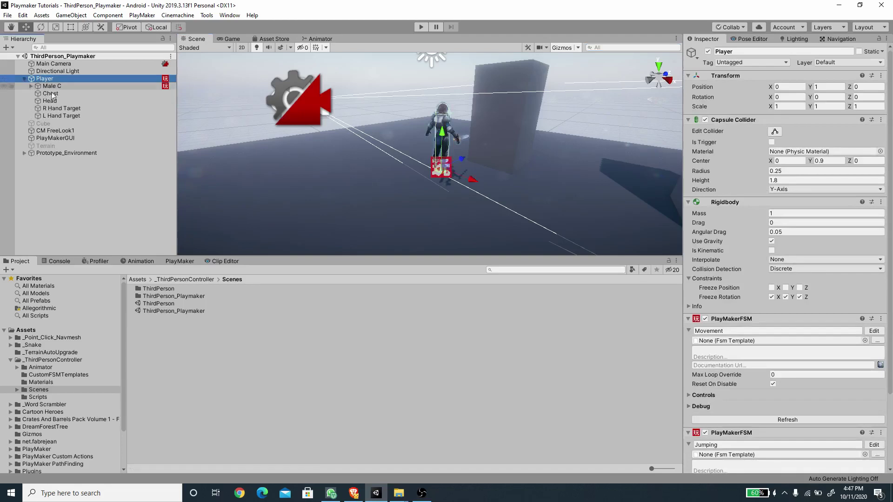
left_click(52, 86)
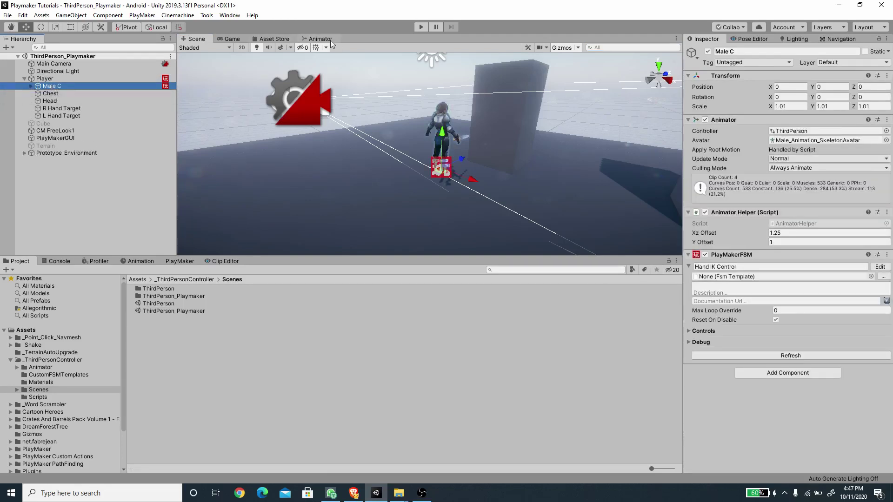
left_click(321, 39)
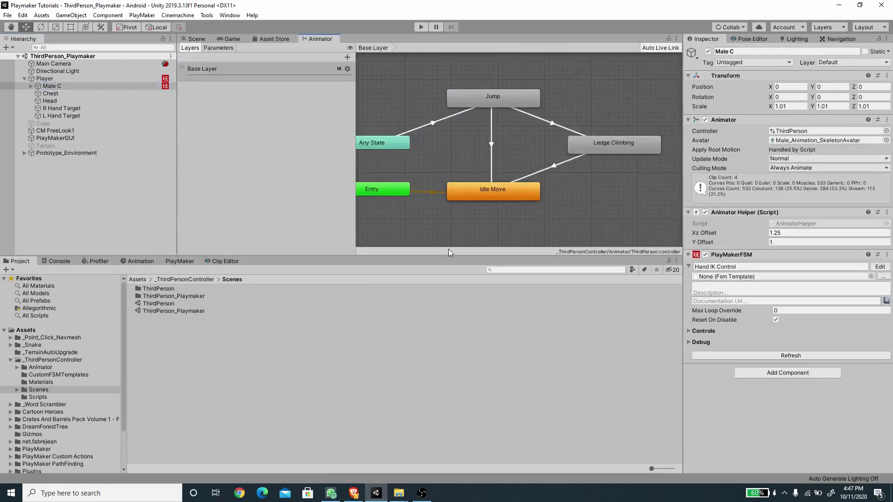
Create an empty state above Any State named 'Pick Up'.
right_click(451, 96)
left_click(558, 97)
left_click_drag(447, 102, 397, 95)
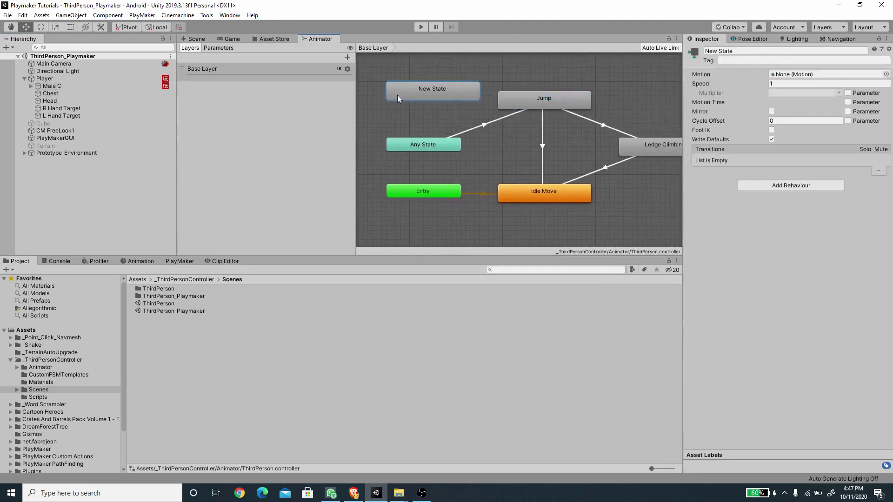
left_click(750, 51)
type("Pick Uo")
key("BackSpace")
type("p")
key("Return")
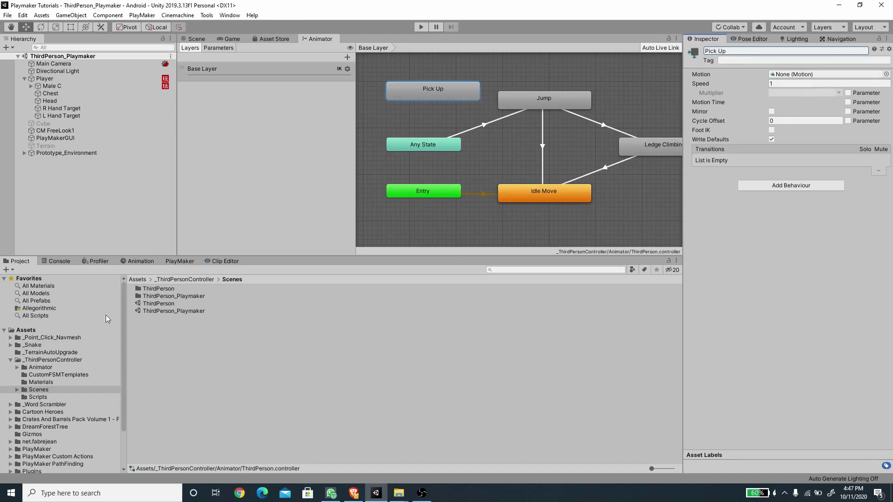
Assign the Carry-Pickup-Overhead clip as the Pick Up state's motion.
left_click(40, 367)
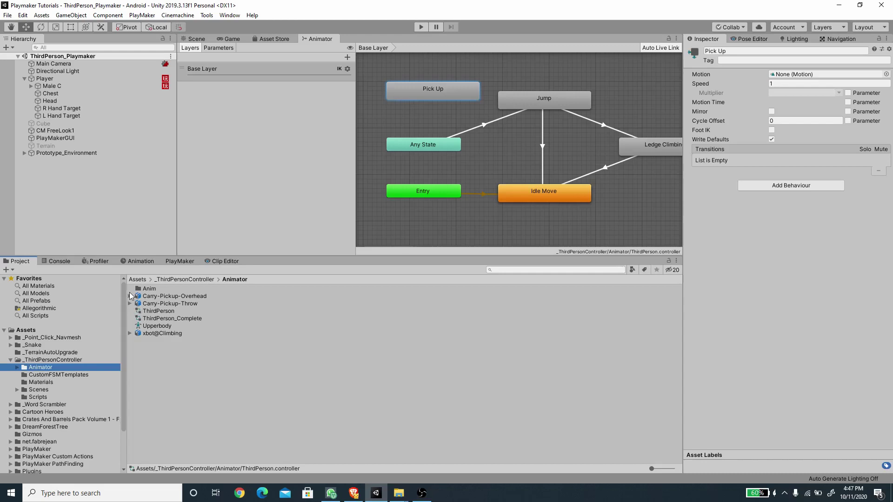
left_click(130, 296)
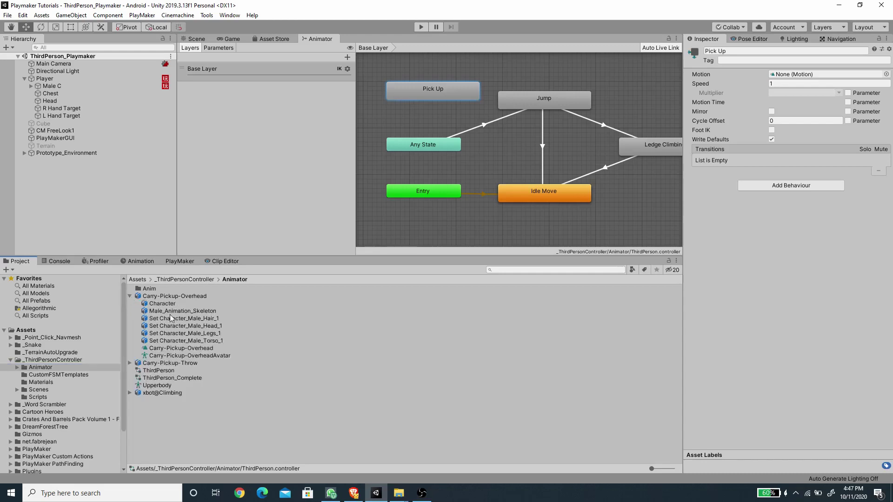
left_click_drag(176, 350, 828, 75)
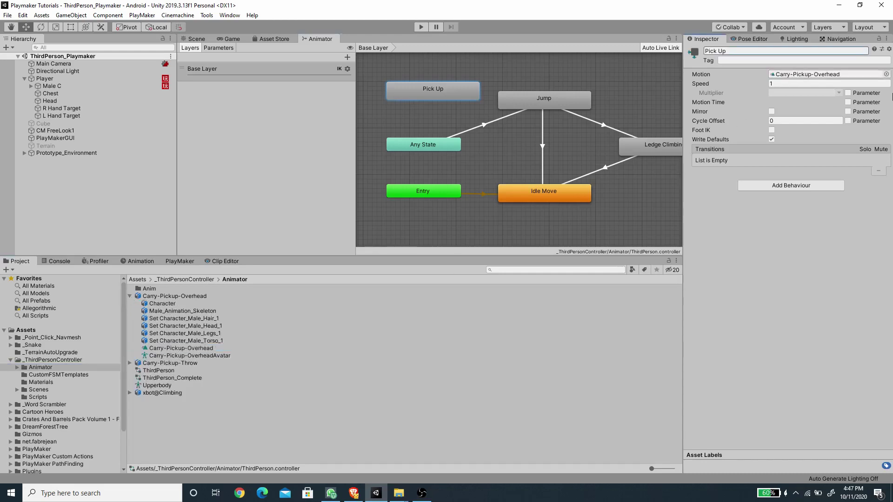
Make transitions from Any State to Pick Up and from Pick Up to Idle Move.
left_click(416, 144)
right_click(418, 144)
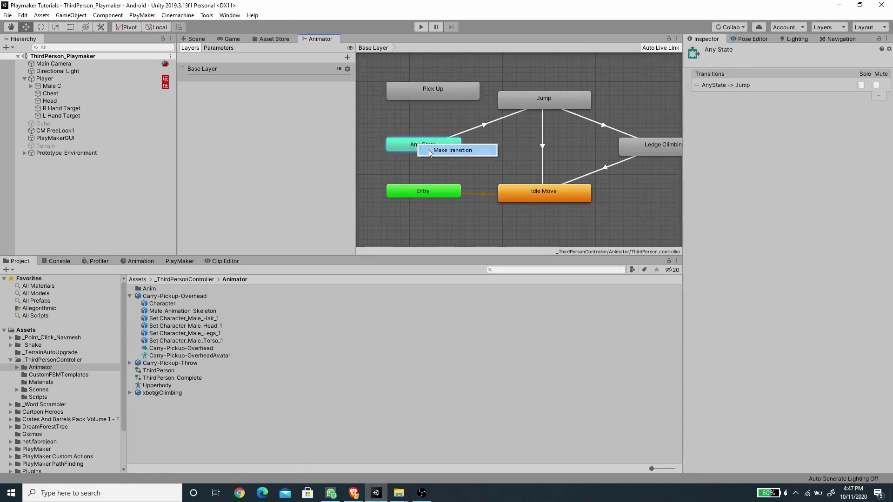
left_click(429, 153)
left_click(429, 91)
left_click_drag(429, 92, 424, 104)
right_click(428, 102)
left_click(438, 106)
left_click(541, 194)
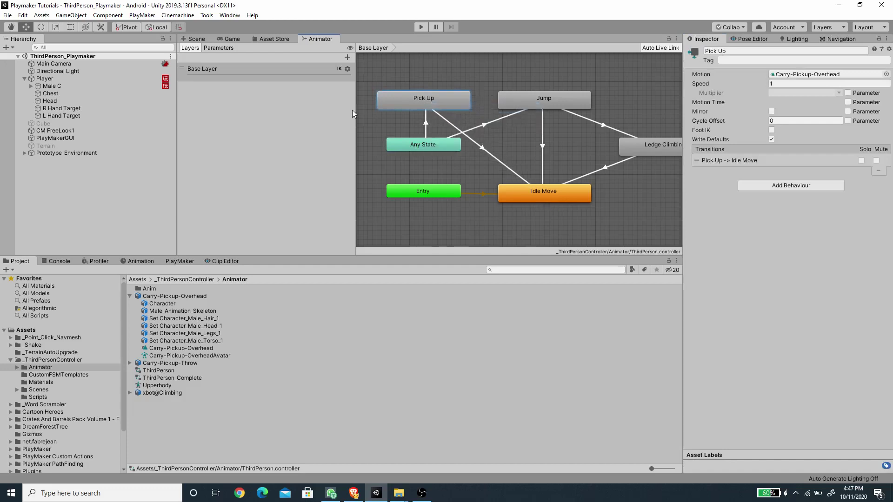
Add trigger parameters named 'Pick Up' and 'Throw'.
left_click(219, 48)
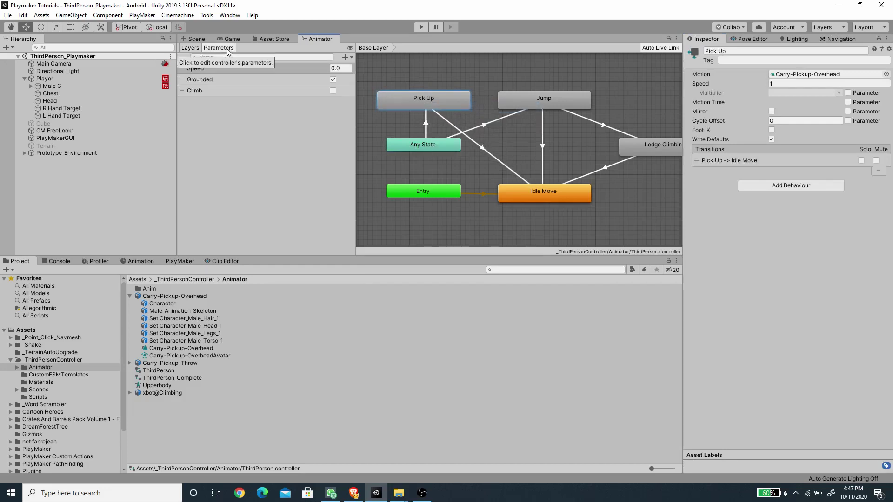
left_click(349, 58)
left_click(370, 99)
type("Pick Up")
key("Return")
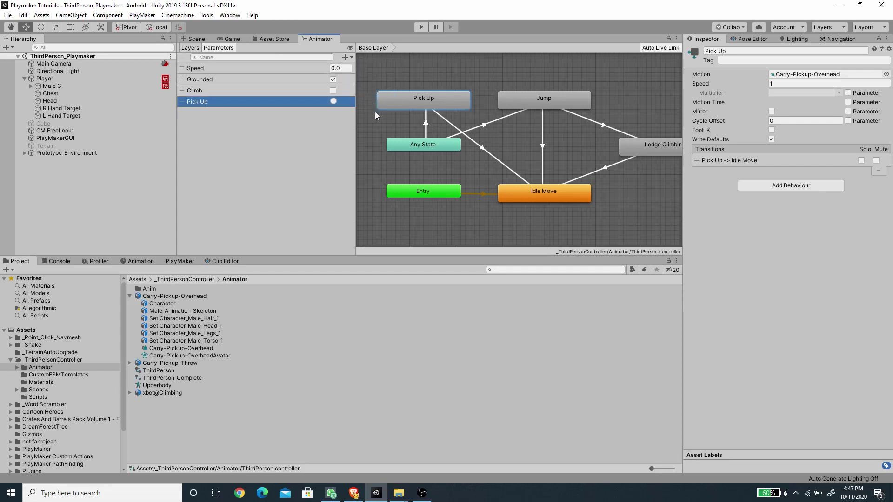
left_click(346, 57)
left_click(365, 99)
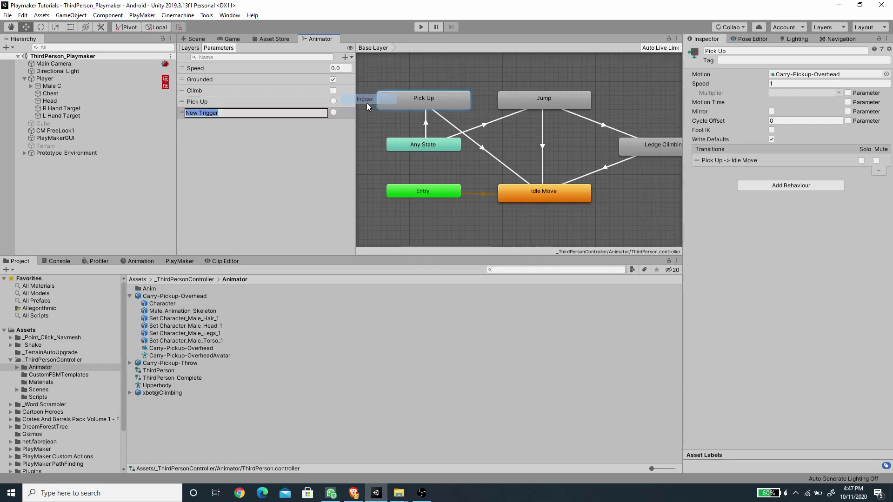
type("Throw")
key("Return")
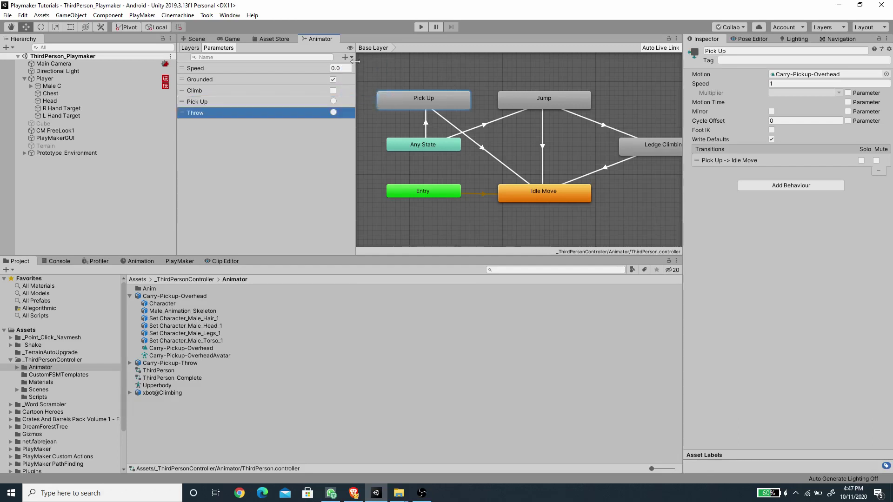
Add a third trigger parameter named 'Cancel Pick Up'.
left_click(346, 56)
left_click(379, 100)
type("Cancel Pikc")
key("BackSpace")
key("BackSpace")
type("ck Up")
key("Return")
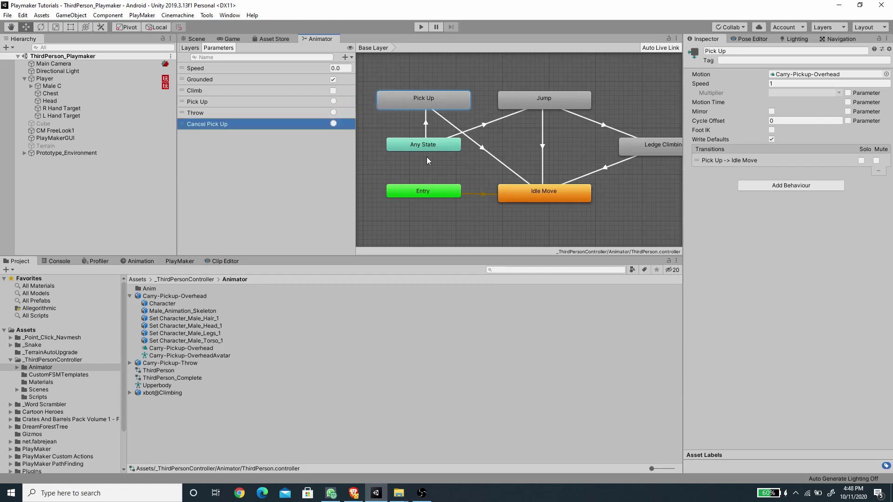
Give the Any State → Pick Up transition a Pick Up trigger condition and edit its duration.
left_click(424, 98)
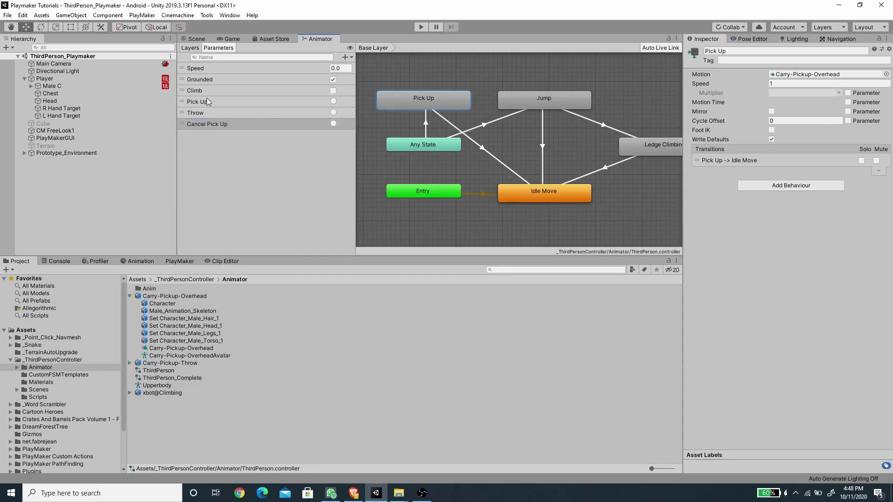
left_click(425, 122)
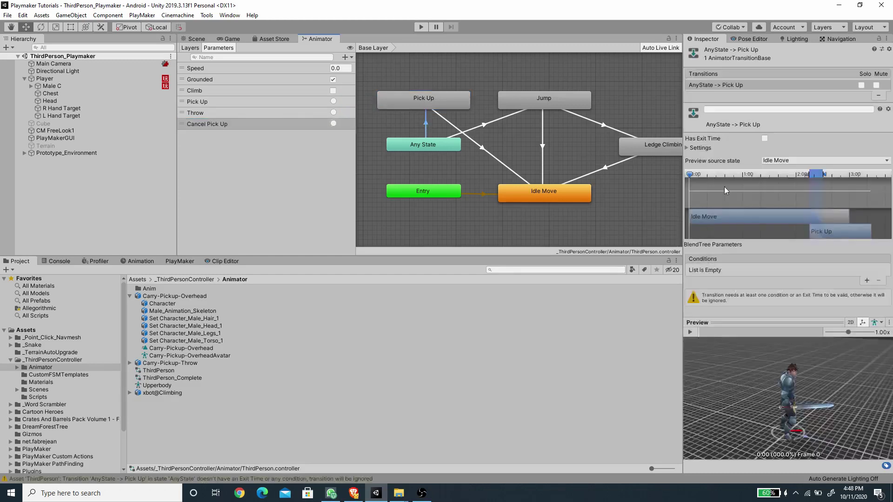
left_click(866, 281)
left_click(740, 270)
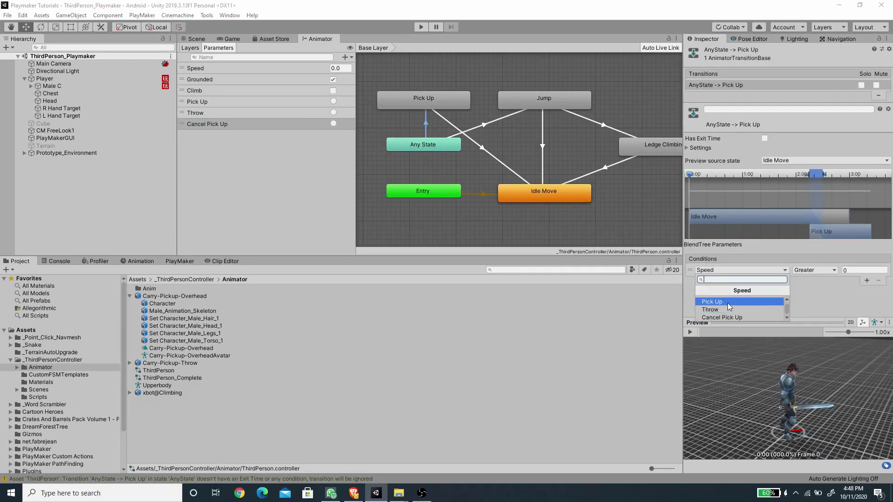
left_click(728, 302)
left_click(701, 148)
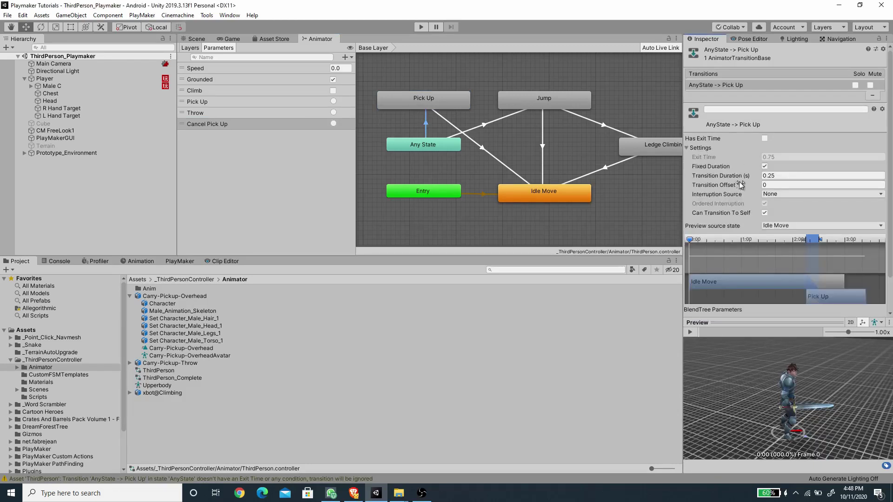
left_click(780, 176)
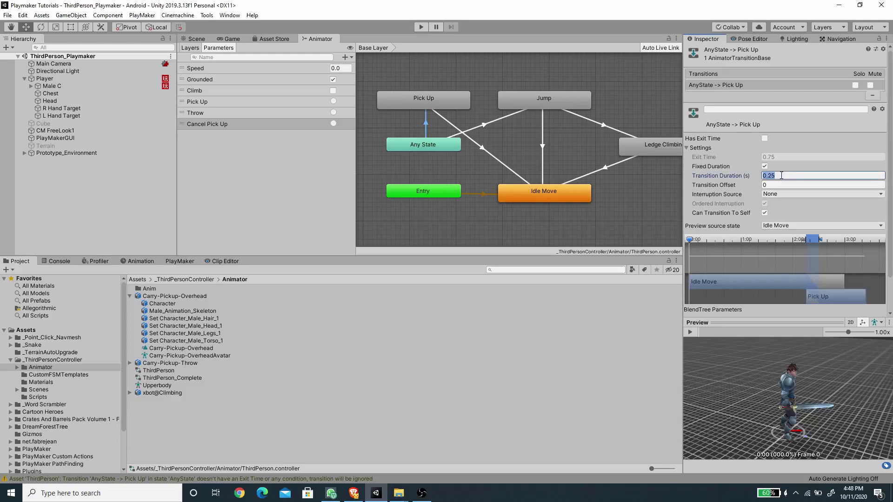
type(".")
Edit the Pick Up → Idle Move transition's 0.25 duration and collapse its Settings.
left_click(500, 162)
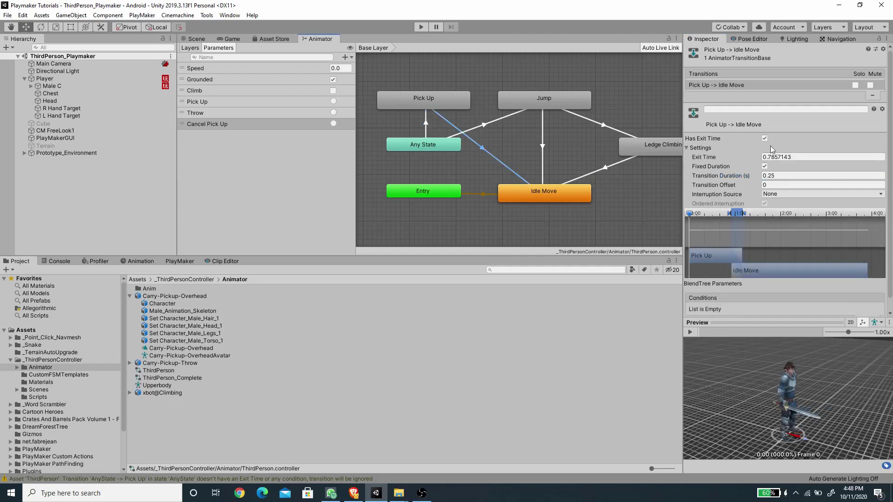
left_click(782, 176)
double_click(782, 179)
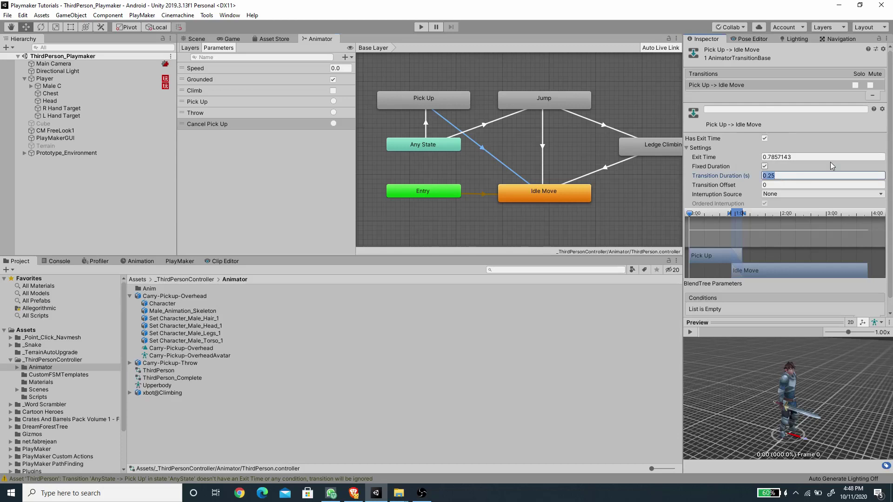
left_click(686, 148)
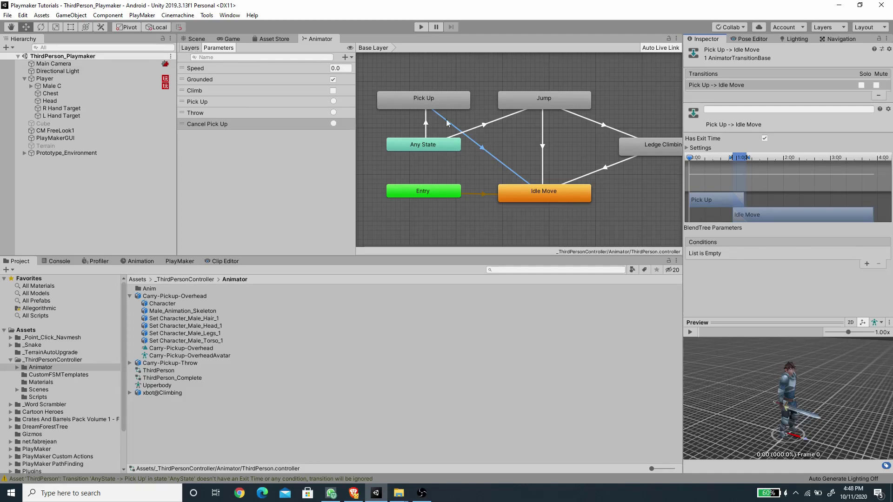
Preview the Any State → Pick Up transition near its end.
left_click(423, 98)
left_click(425, 124)
left_click_drag(744, 333, 819, 347)
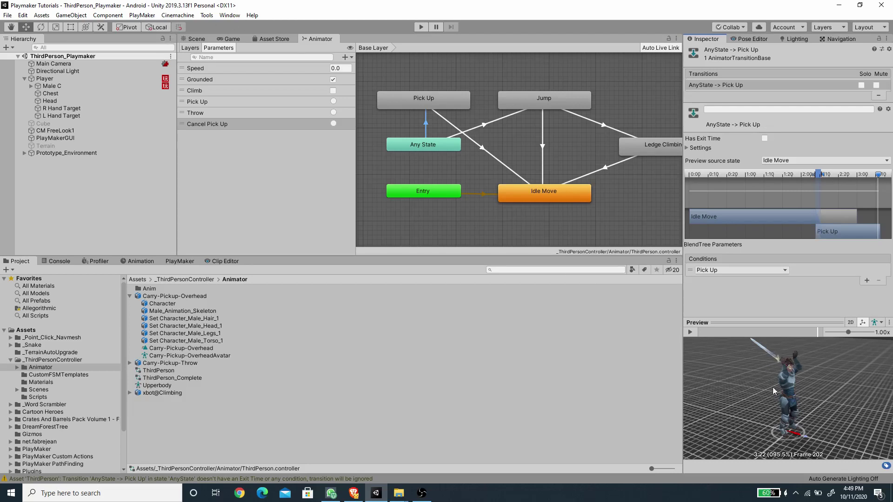
left_click(196, 48)
Add an animator layer named 'Upper Body' using the Upperbody avatar mask.
left_click(347, 57)
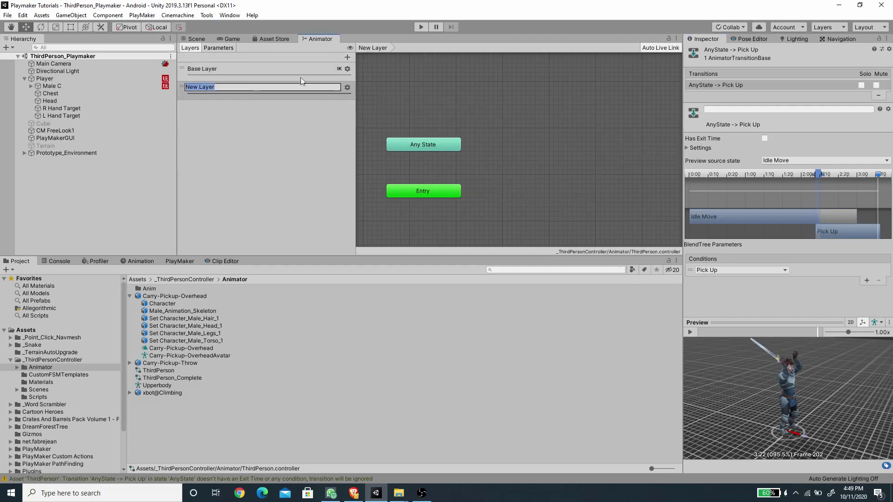
type("Upper Body")
key("Return")
left_click(347, 87)
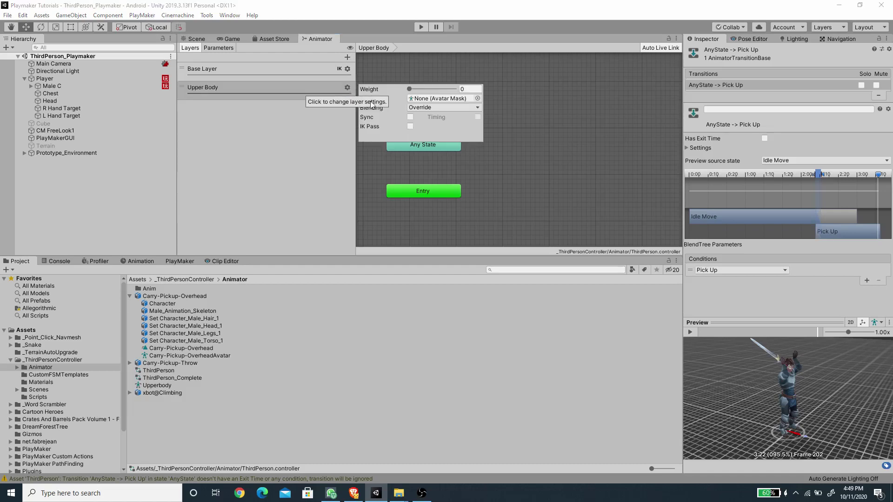
left_click(478, 99)
double_click(459, 117)
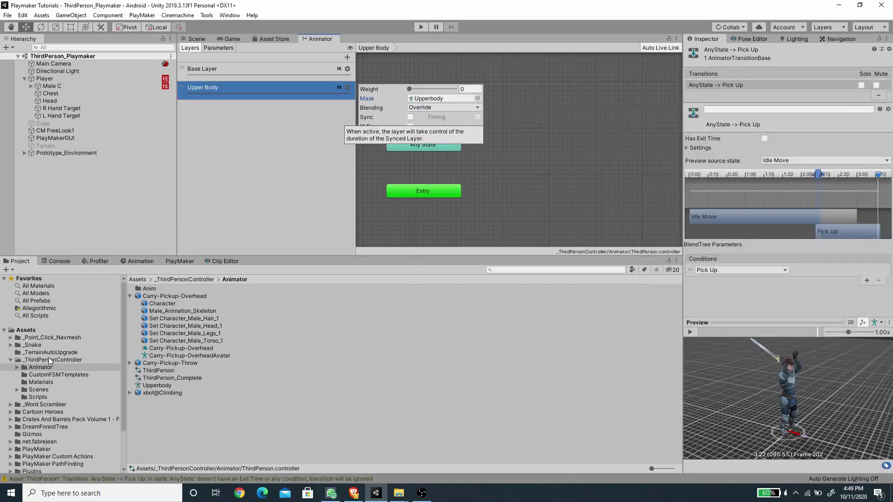
Inspect the Upperbody avatar mask asset to see which body parts it covers.
left_click(131, 296)
left_click(130, 296)
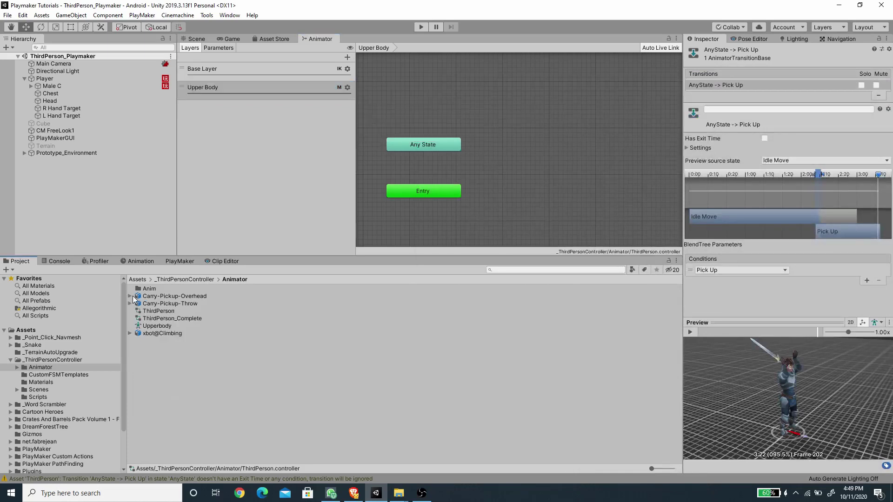
right_click(166, 376)
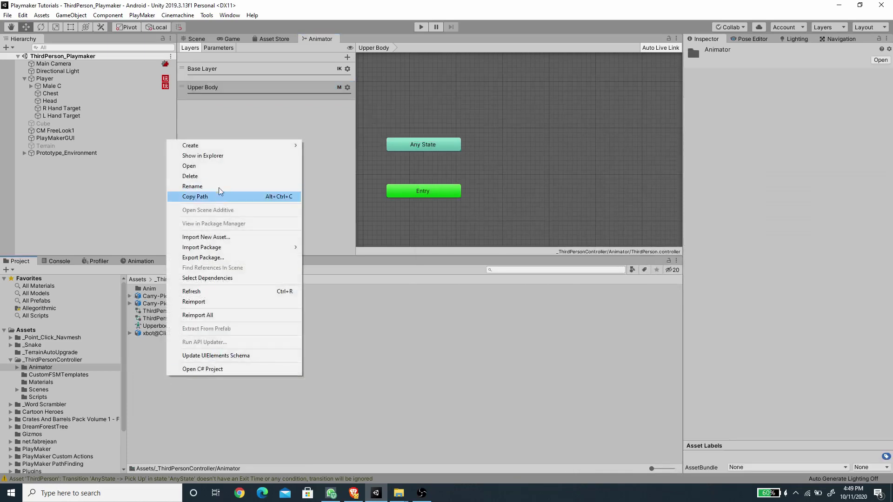
mouse_move(219, 147)
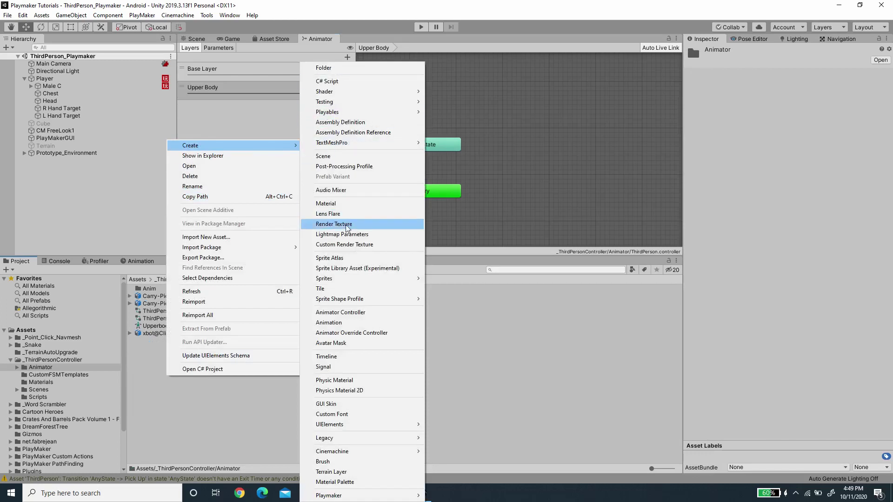
left_click(170, 411)
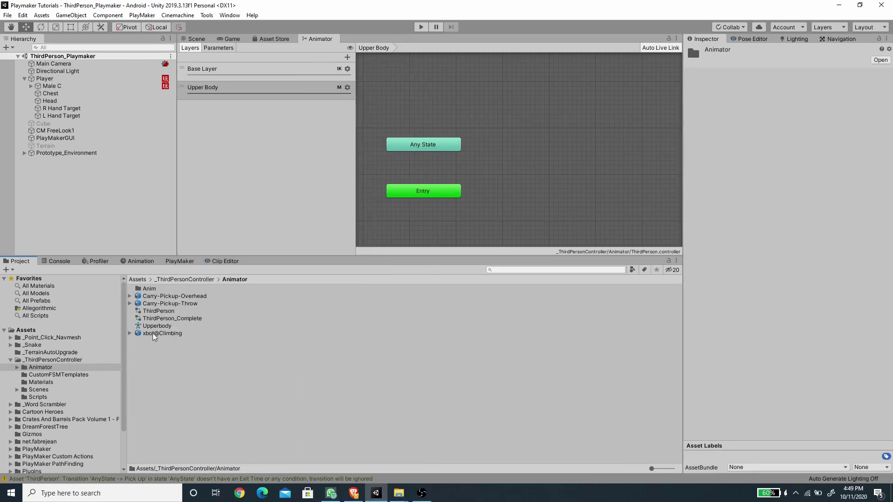
left_click(157, 326)
left_click(689, 74)
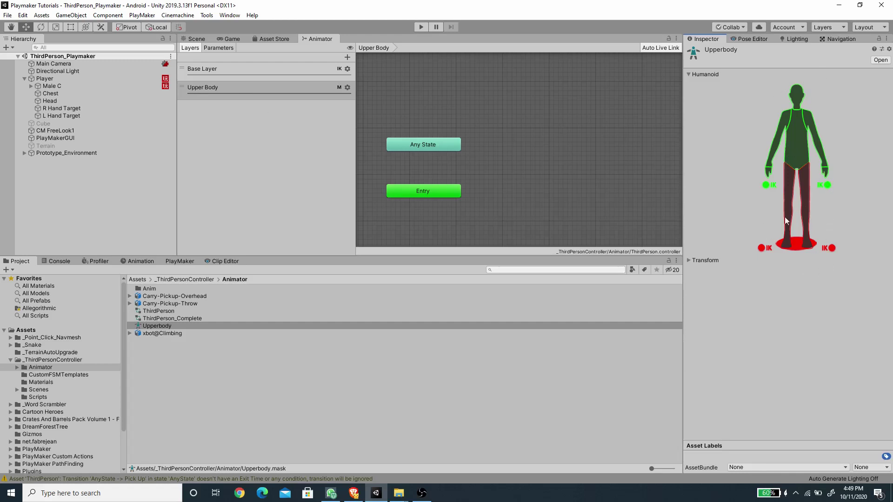
Raise the Upper Body layer's weight from 0 to 1.
left_click(347, 87)
left_click(349, 88)
left_click(348, 87)
left_click_drag(408, 89, 485, 90)
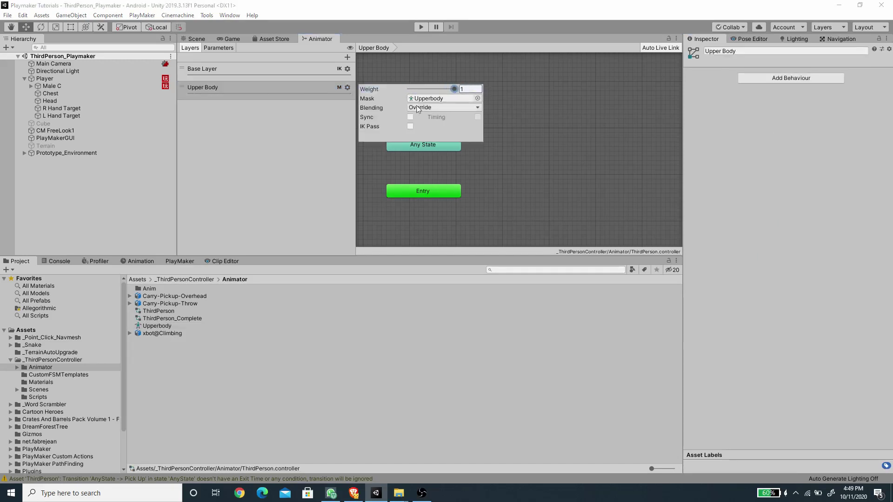
right_click(510, 158)
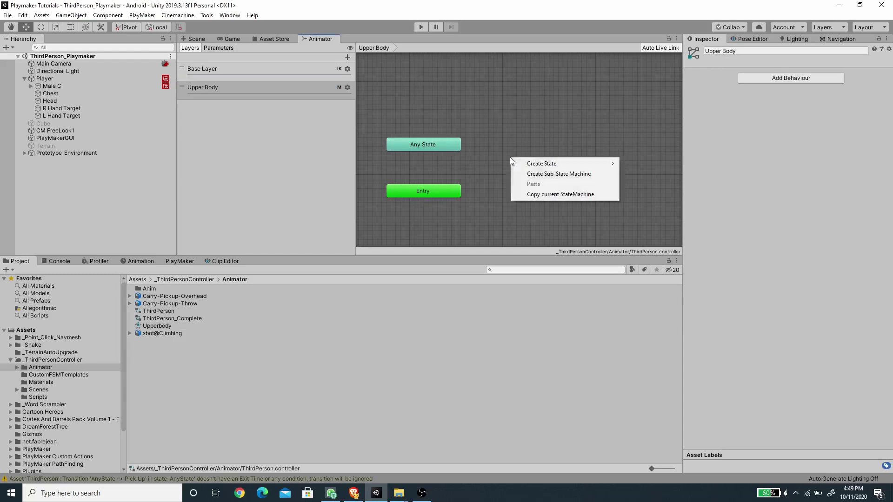
Create an empty state beside Entry in Upper Body named 'Default'.
mouse_move(545, 163)
left_click(642, 164)
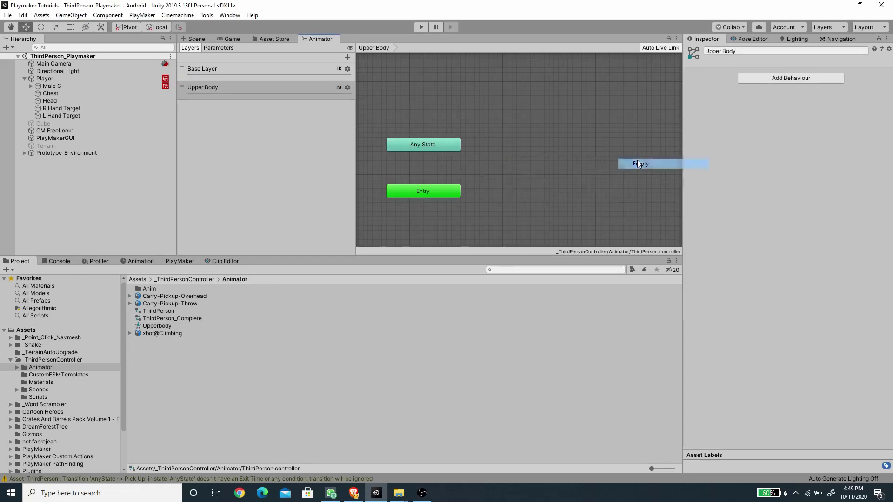
left_click_drag(549, 169, 531, 194)
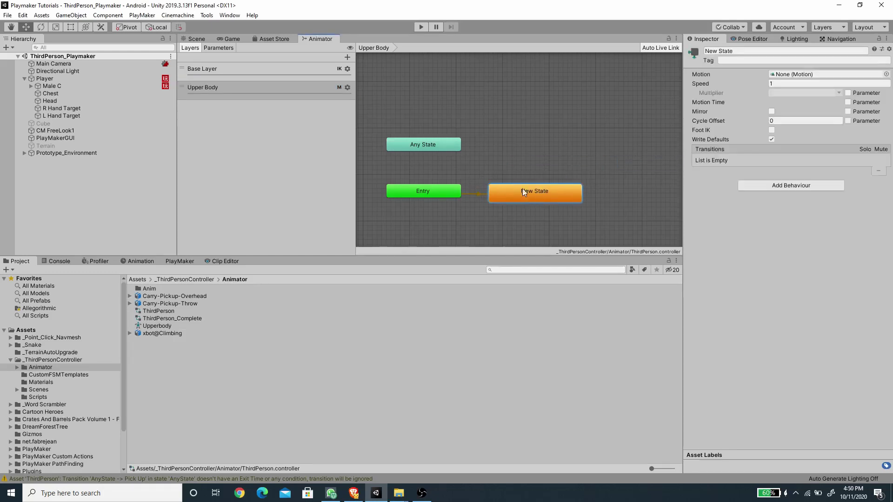
left_click(738, 50)
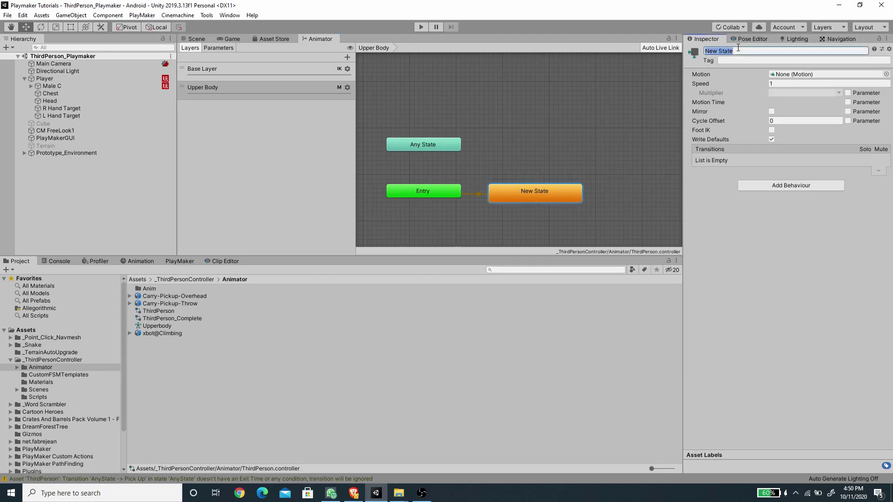
type("Defaukt")
key("BackSpace")
key("BackSpace")
type("lt")
key("Return")
Create a second empty state beside Any State named 'Pick Up'.
right_click(484, 103)
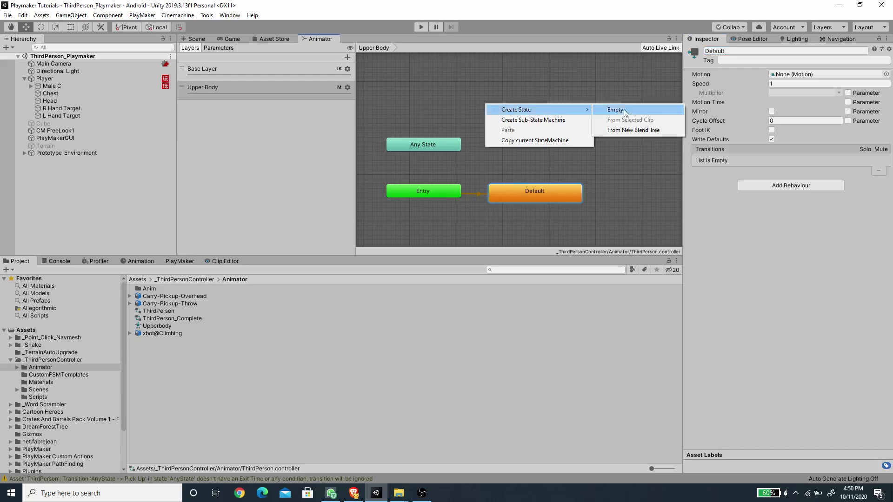
left_click(607, 108)
left_click_drag(543, 116, 549, 143)
left_click(753, 51)
type("Pivk UP")
key("BackSpace")
type("p")
key("Return")
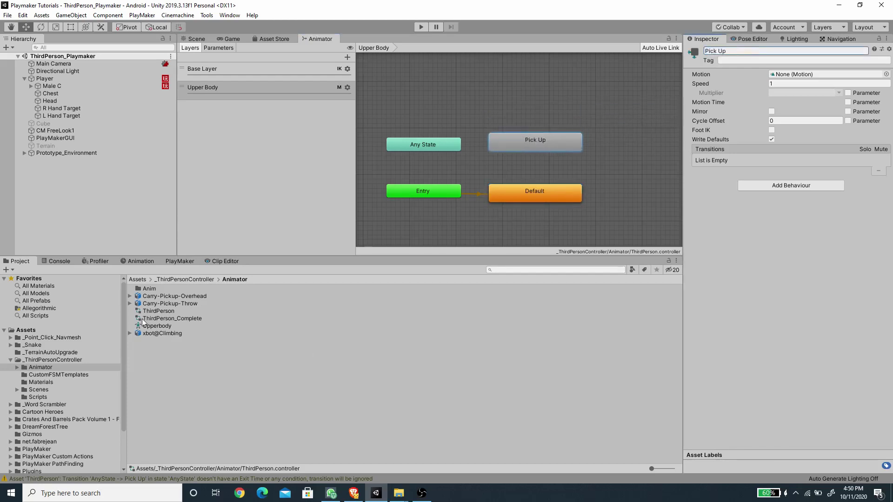
Assign Carry-Pickup-Overhead to Pick Up and add a Default → Pick Up transition.
left_click(130, 297)
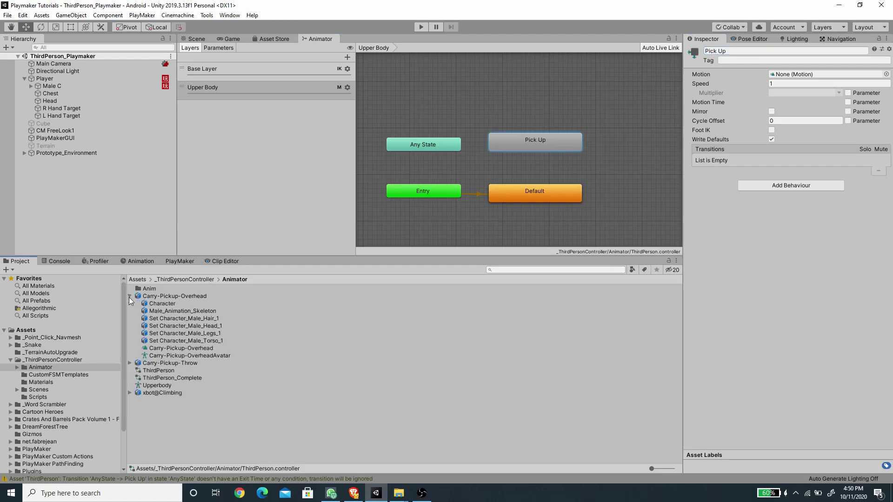
left_click_drag(202, 348, 536, 141)
right_click(526, 197)
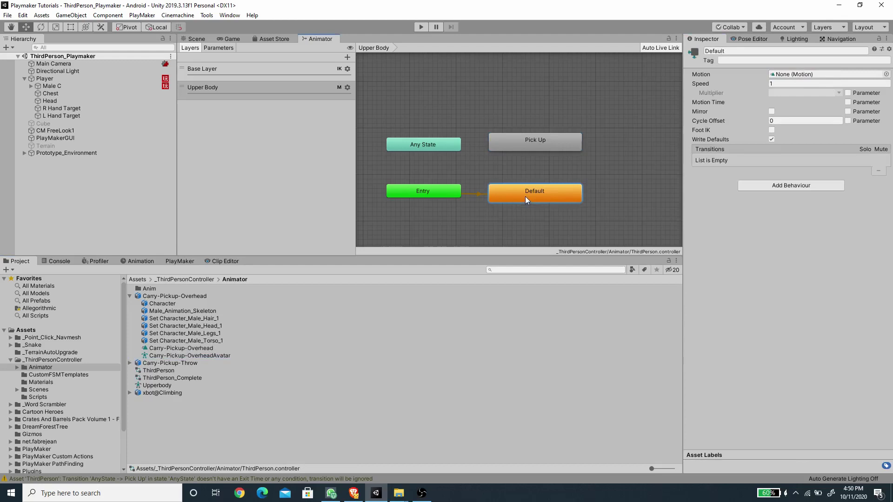
left_click(543, 202)
left_click(541, 143)
Add a transition from Pick Up back to Default.
right_click(524, 143)
left_click(541, 146)
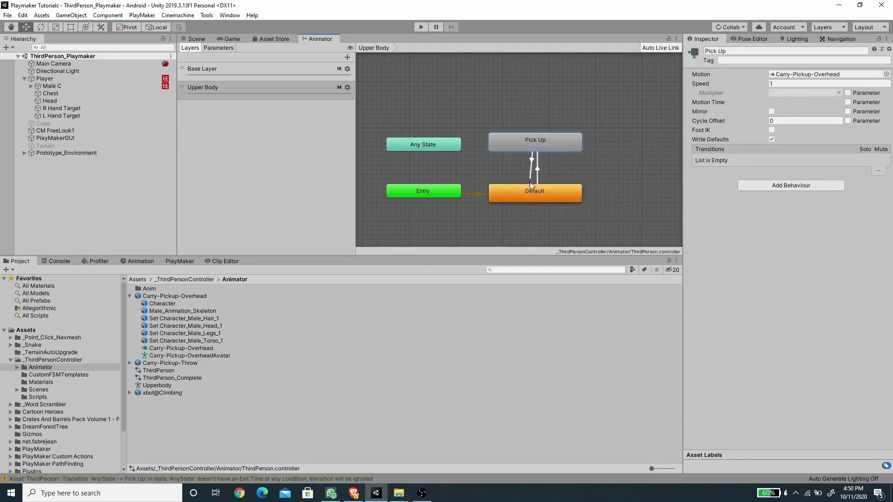
left_click(529, 194)
Set Default → Pick Up to 0.1 duration, no exit time, triggered by Pick Up.
left_click(539, 172)
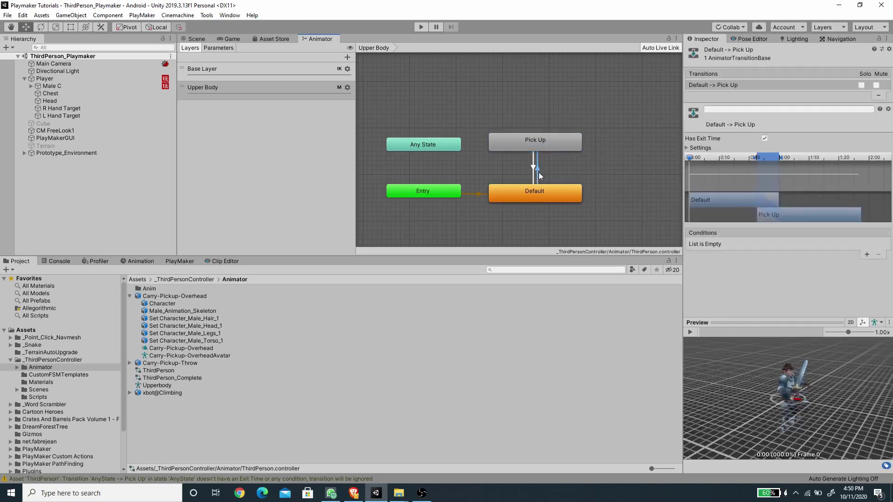
left_click(700, 148)
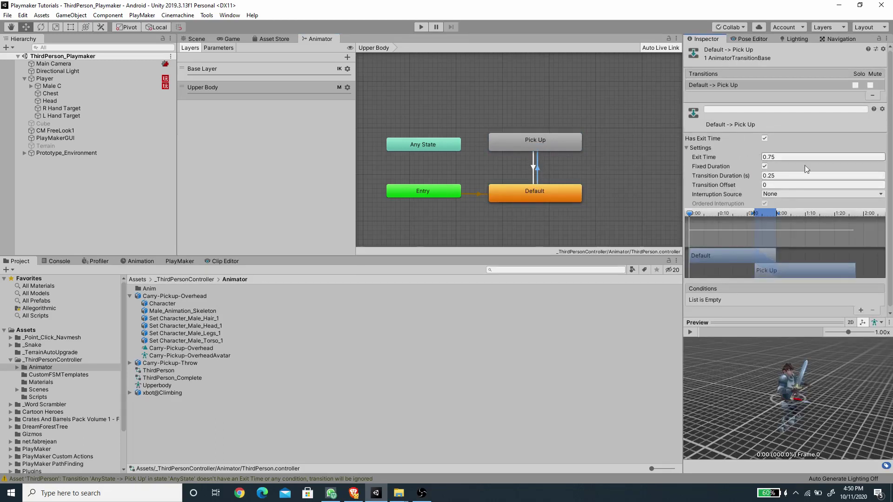
left_click(782, 175)
type("0.1")
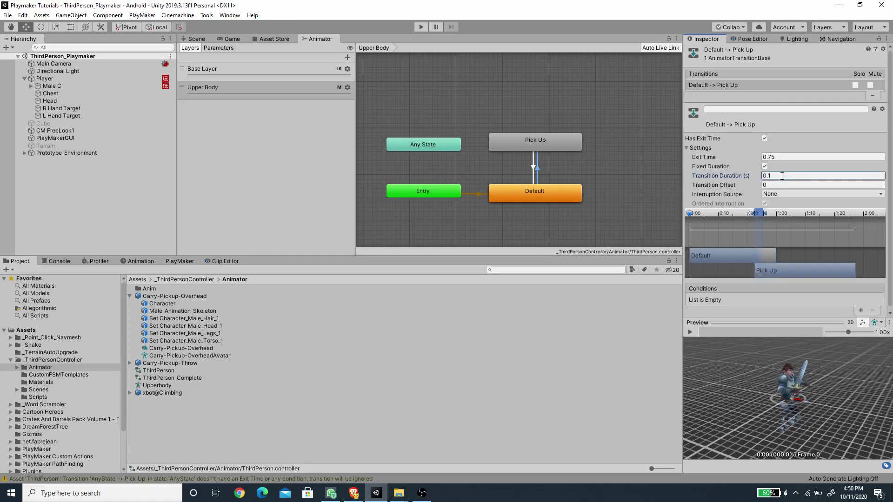
left_click(764, 138)
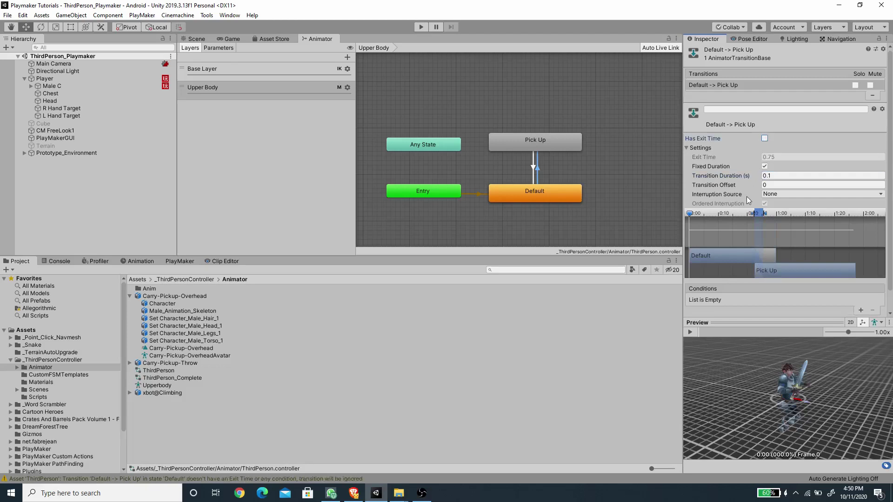
left_click(861, 290)
left_click(728, 294)
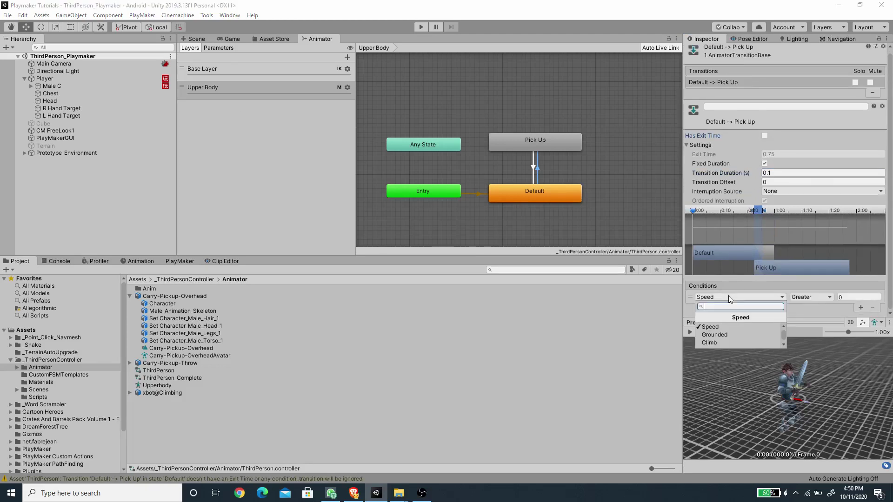
scroll(730, 337, "down", 1)
left_click(730, 331)
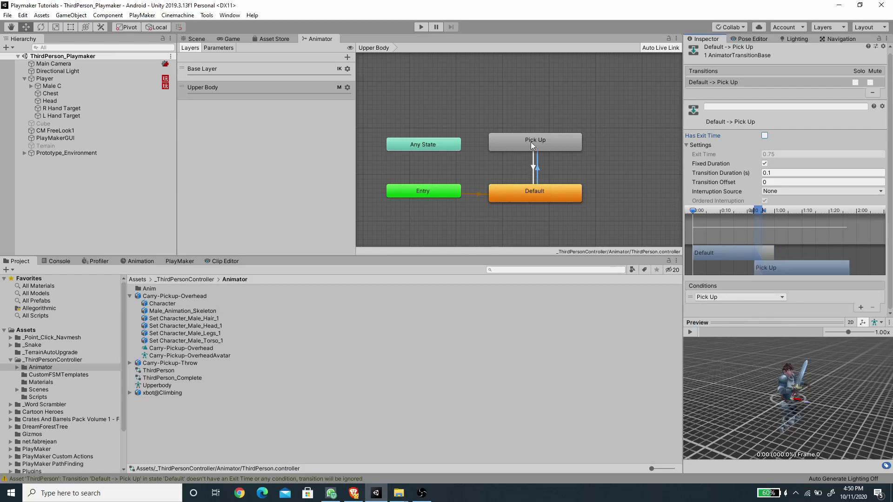
Turn off exit time on Pick Up → Default and condition it on Cancel Pick Up.
left_click(533, 168)
left_click(764, 135)
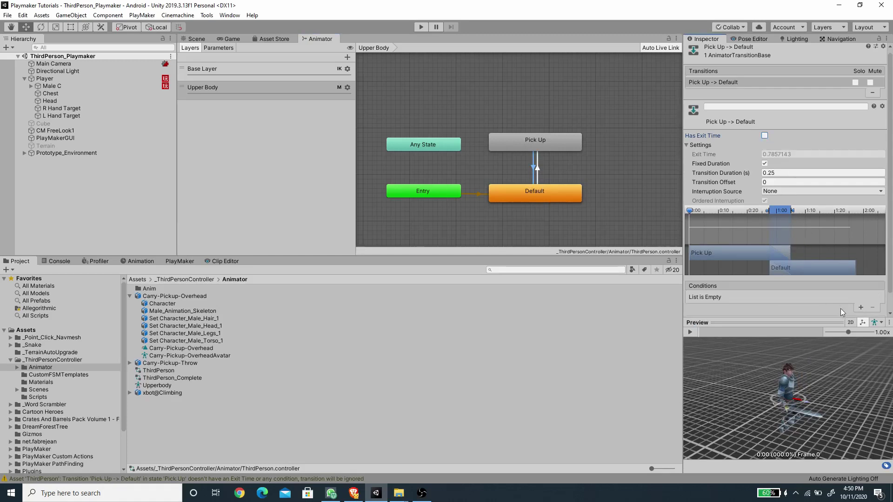
left_click(861, 307)
left_click(782, 298)
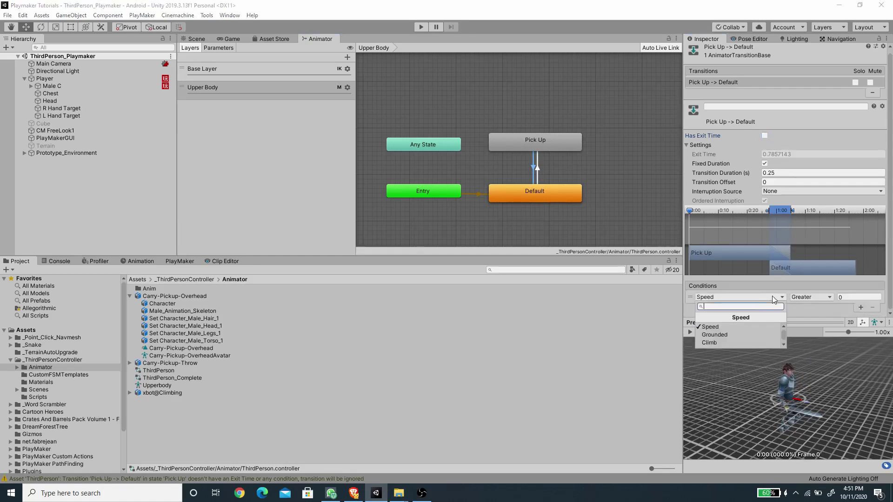
scroll(727, 336, "down", 2)
left_click(721, 343)
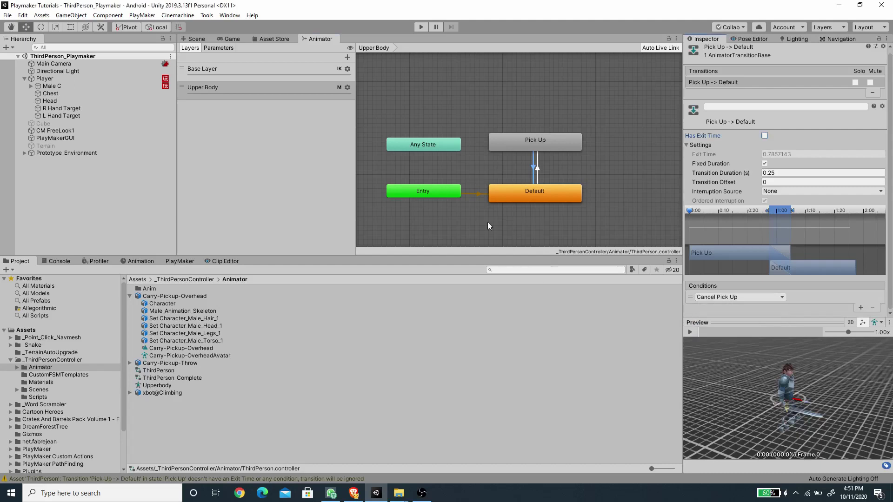
Create an empty state named Throw beside Pick Up on the Upper Body layer.
right_click(591, 135)
mouse_move(623, 140)
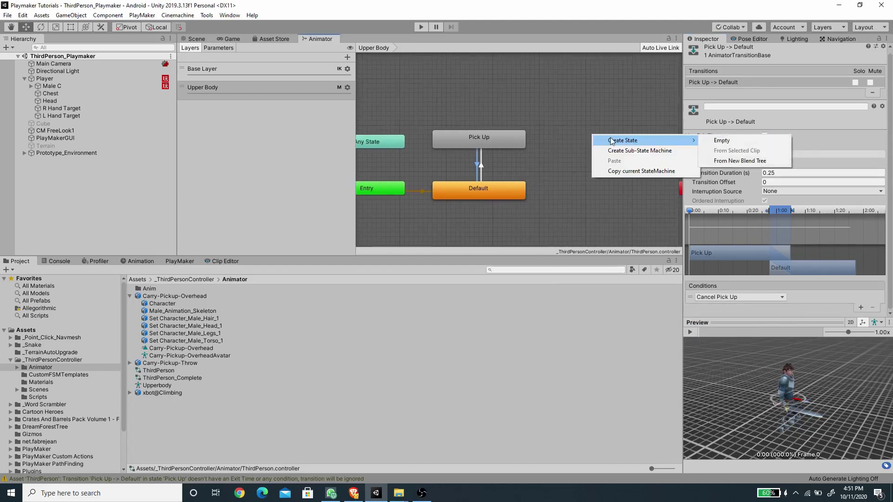
left_click(722, 141)
left_click_drag(585, 141, 562, 135)
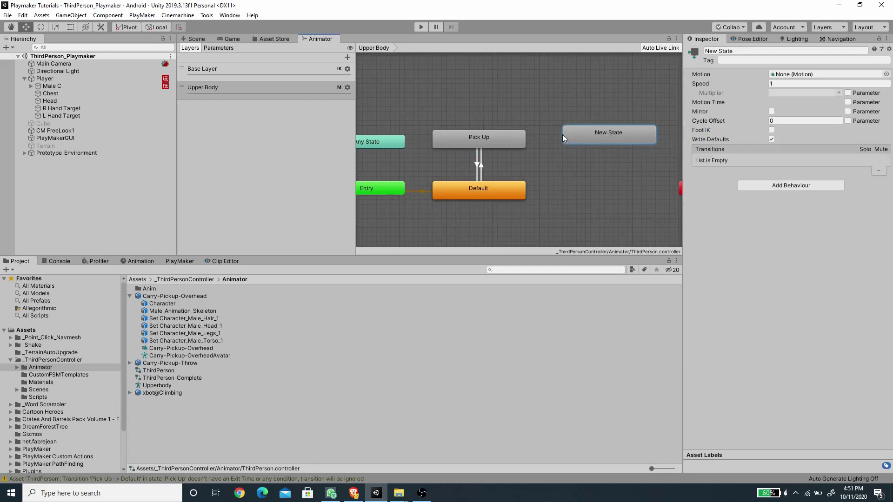
left_click(724, 51)
type("Throw")
key("Return")
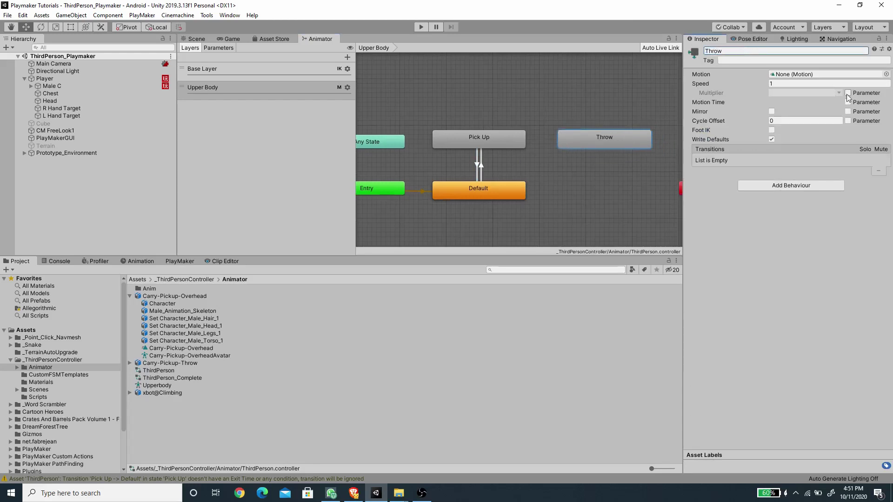
Assign the Carry-Pickup-Throw clip as the Throw state's motion.
left_click(128, 364)
left_click(128, 363)
left_click(195, 416)
left_click_drag(194, 419, 821, 74)
Add transitions from Pick Up to Throw and from Throw back to Default.
right_click(492, 136)
left_click(512, 141)
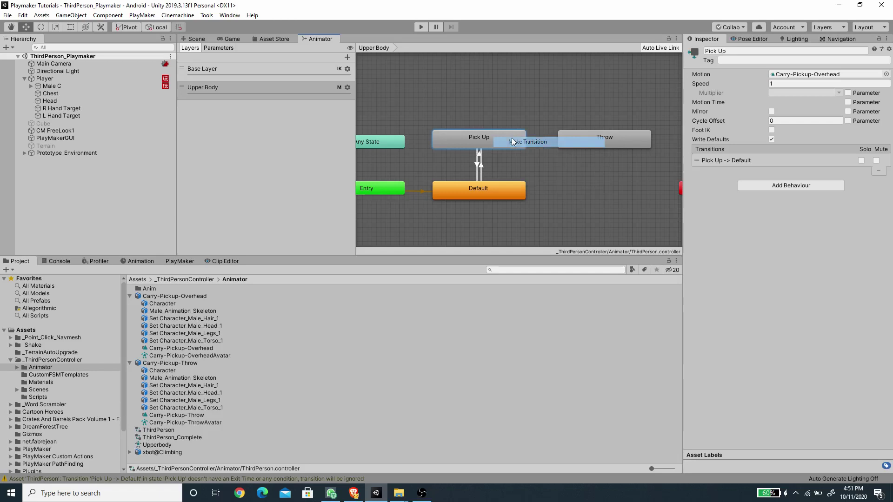
left_click(609, 141)
right_click(609, 141)
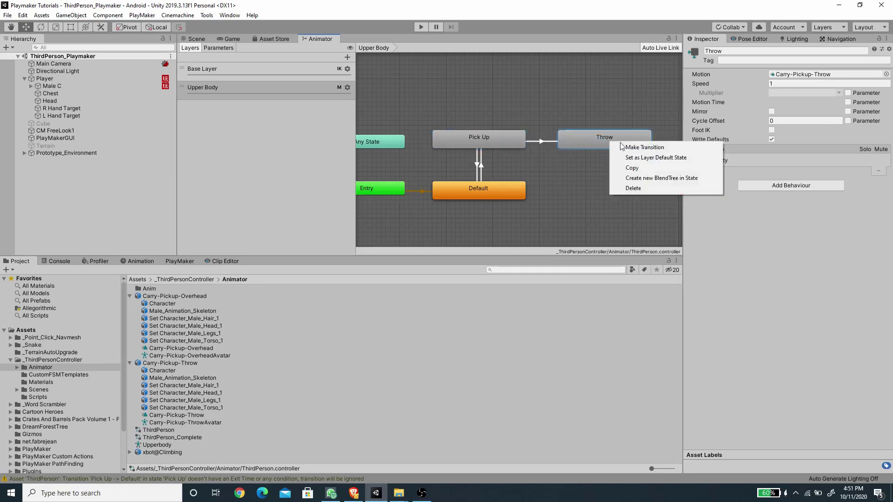
left_click(624, 147)
left_click(518, 196)
left_click(549, 161)
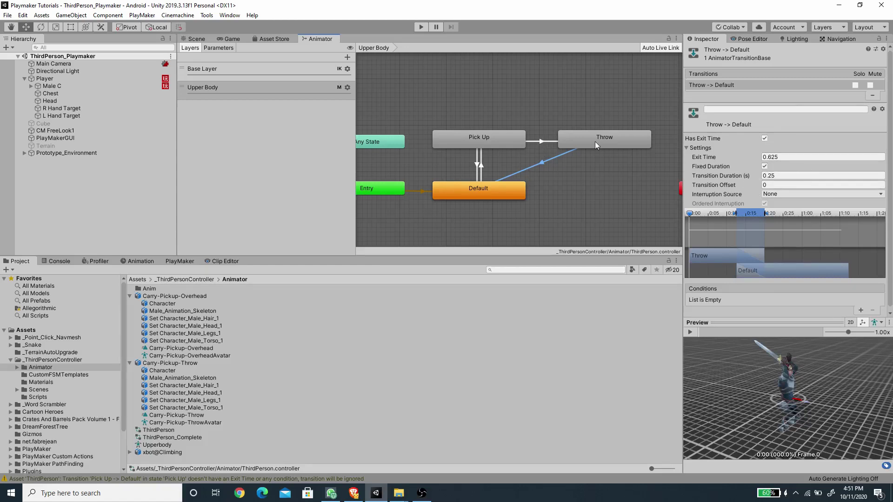
Set the Pick Up→Throw transition: Has Exit Time off, duration 0.1, condition Throw.
left_click(537, 144)
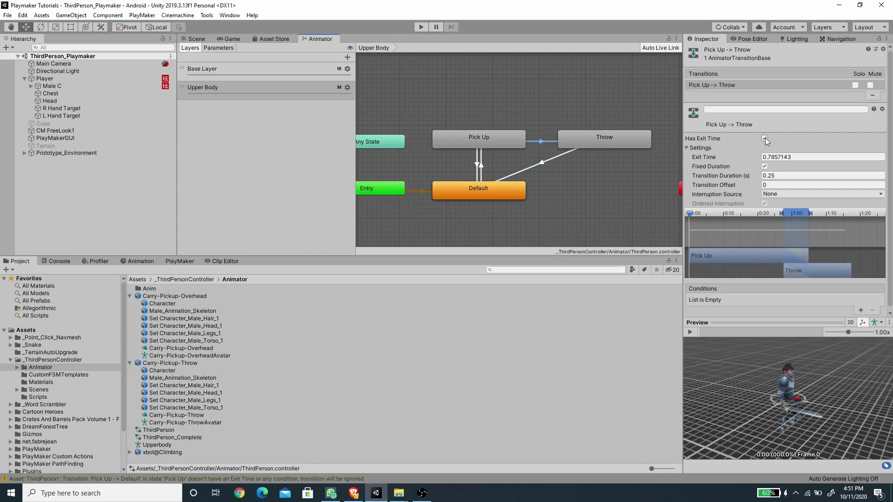
left_click(764, 138)
left_click(785, 176)
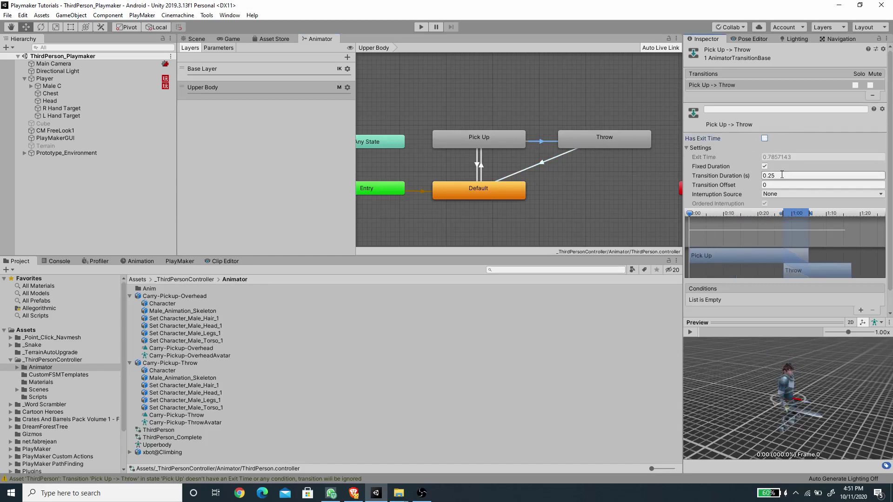
type("0.1")
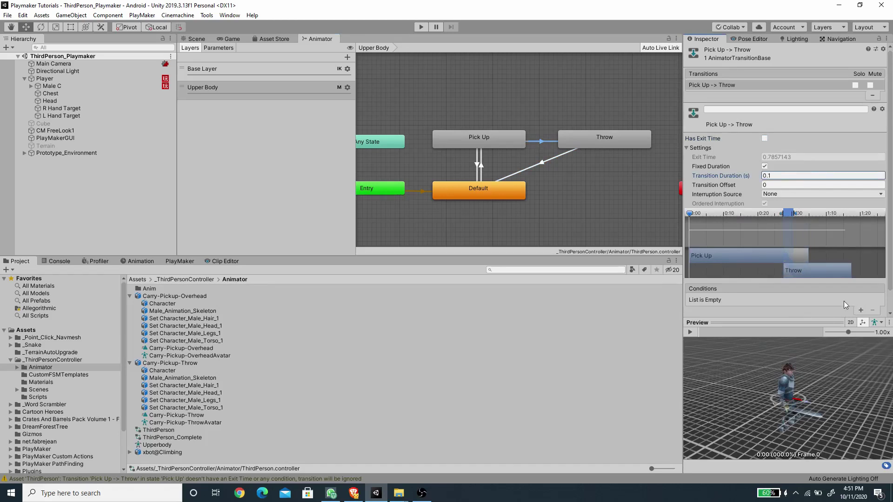
left_click(861, 309)
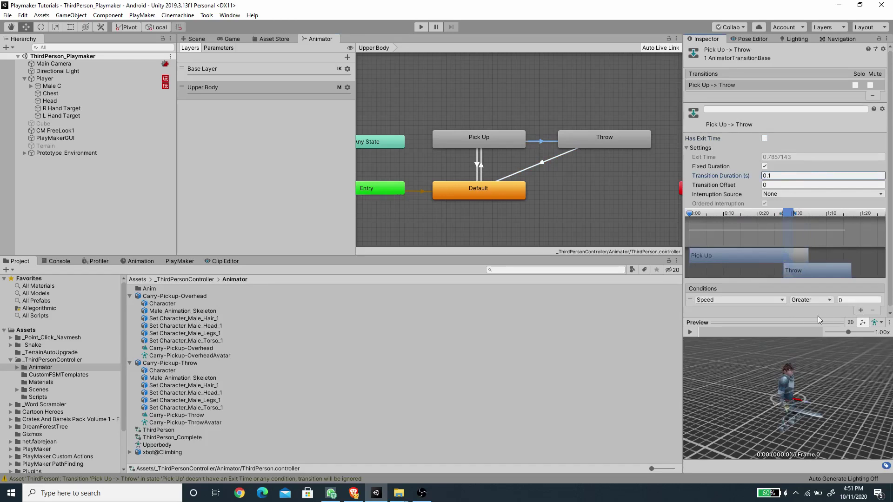
left_click(219, 49)
left_click(724, 301)
scroll(726, 338, "down", 2)
left_click(725, 343)
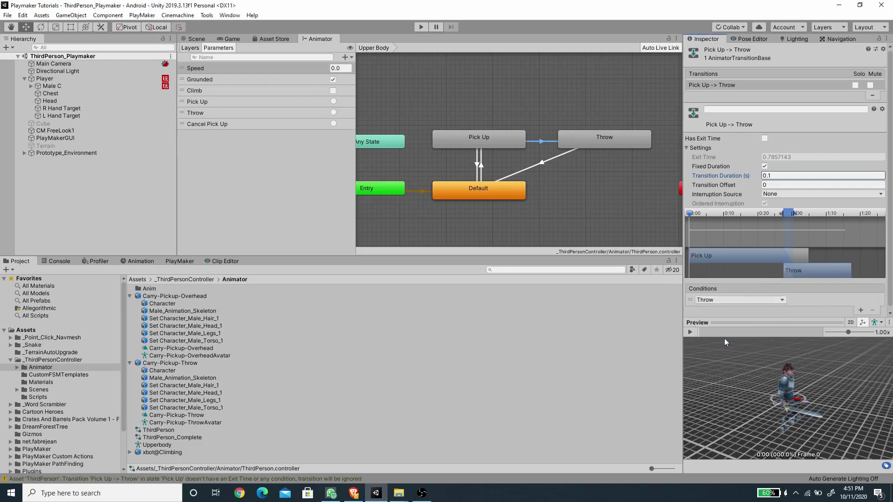
left_click(474, 132)
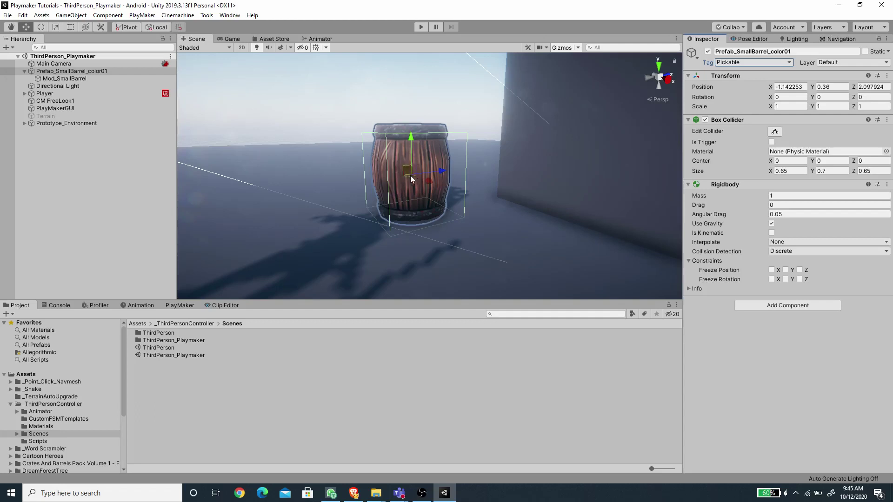
left_click(276, 39)
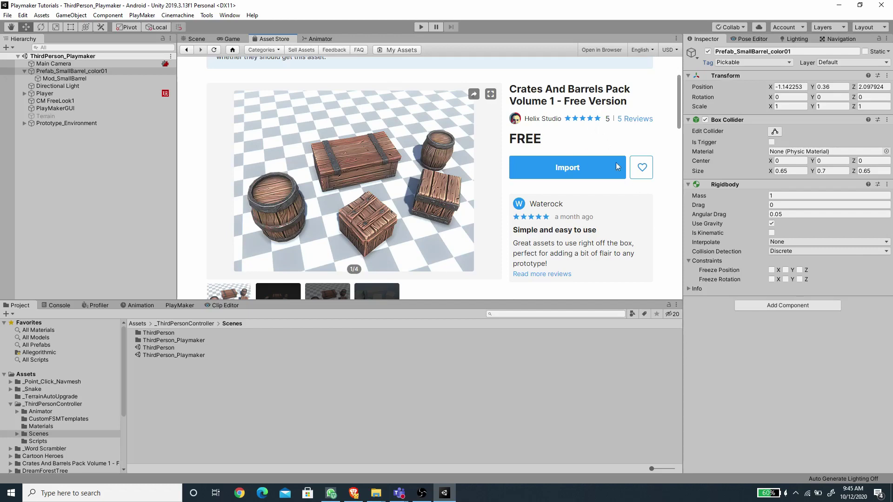
left_click(197, 39)
key("f")
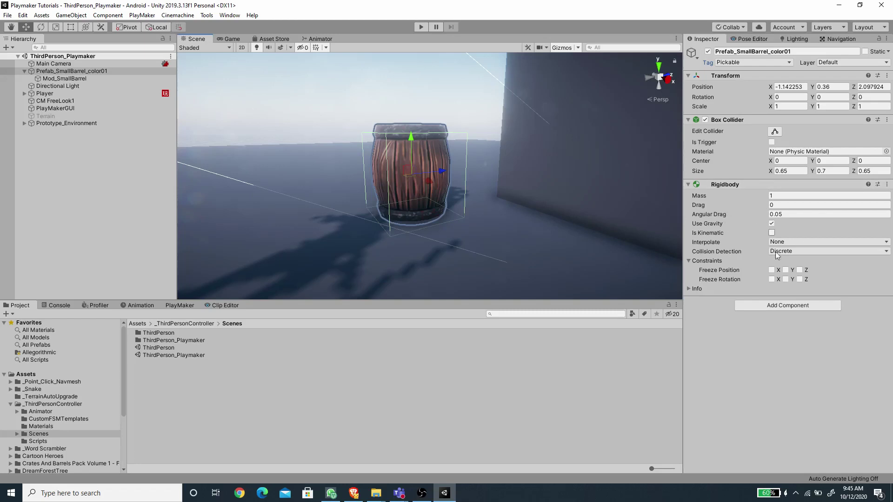
Confirm the barrel is tagged Pickable, then inspect Mod_SmallBarrel and the Prefab_SmallBarrel_color01 object.
left_click(741, 62)
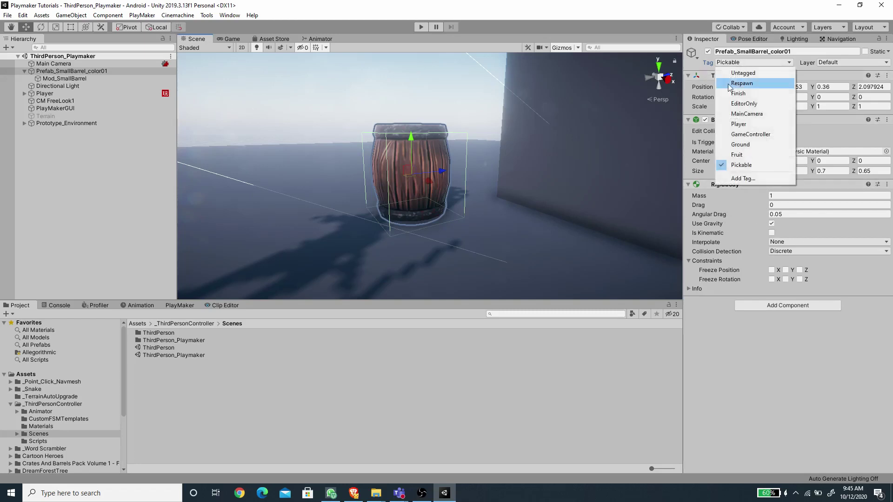
left_click(747, 166)
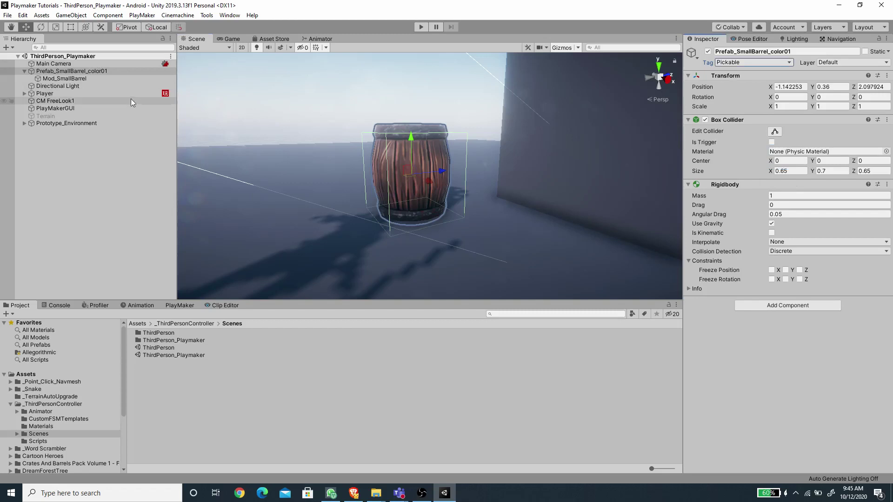
left_click(83, 78)
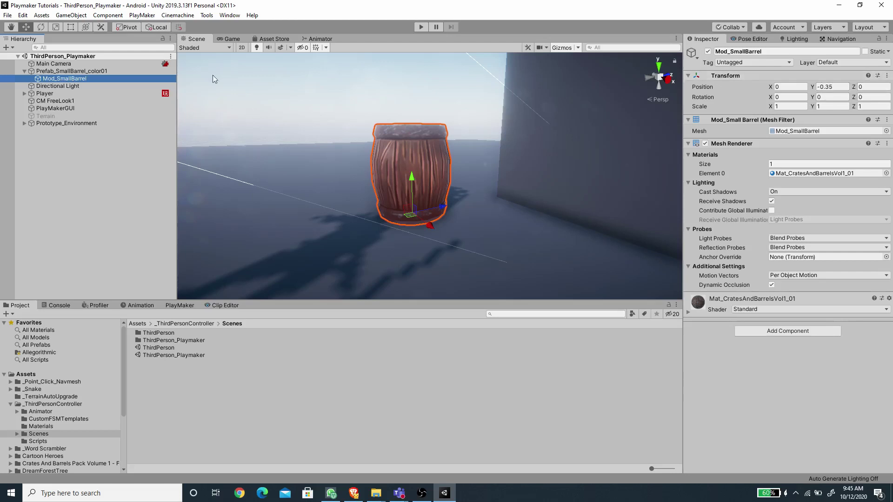
left_click(228, 37)
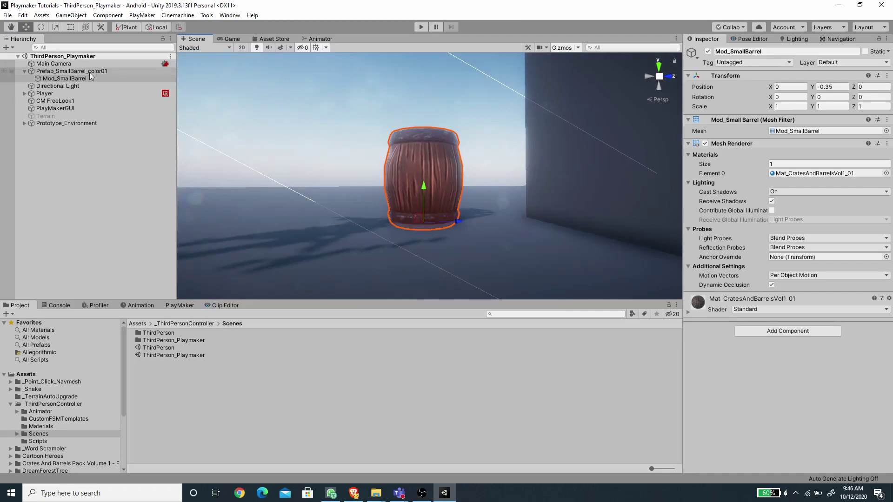
left_click(94, 70)
left_click_drag(432, 211, 408, 196, "alt")
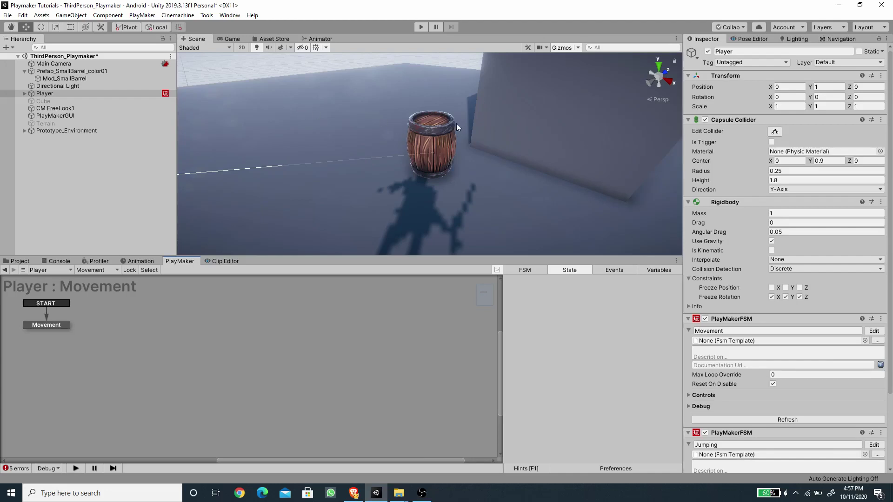
Add an empty child GameObject under Player.
left_click(24, 94)
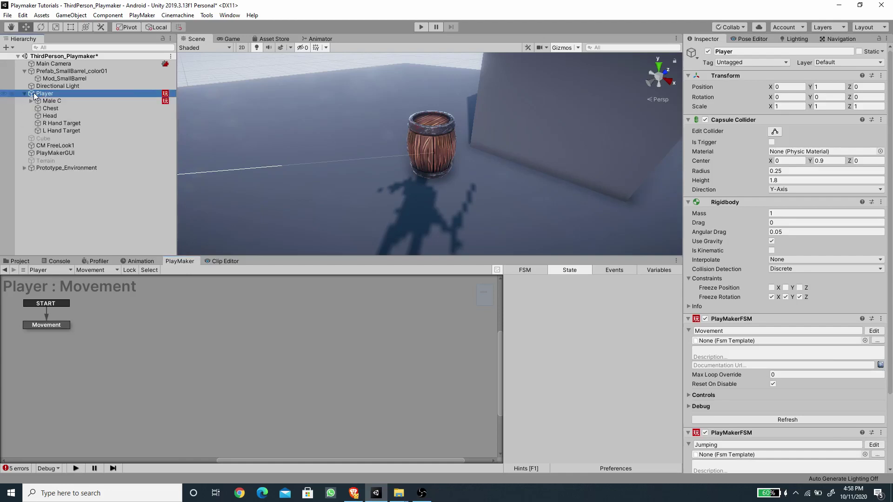
right_click(34, 93)
left_click(69, 178)
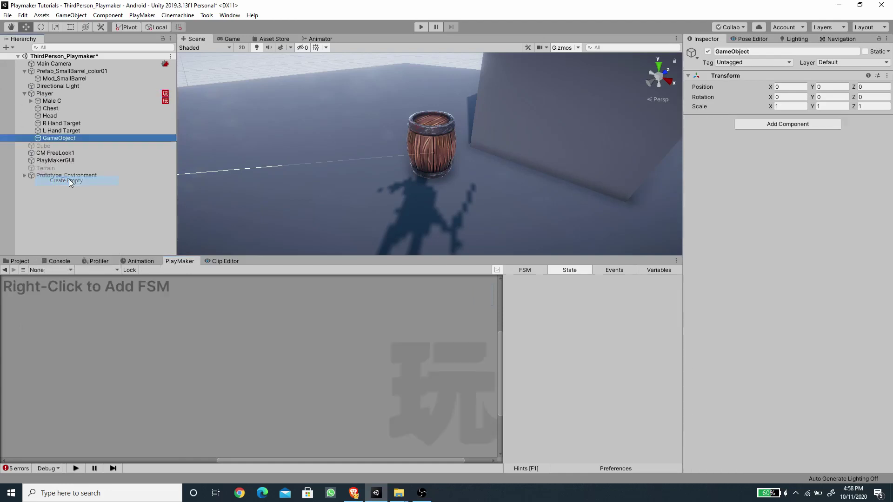
double_click(44, 93)
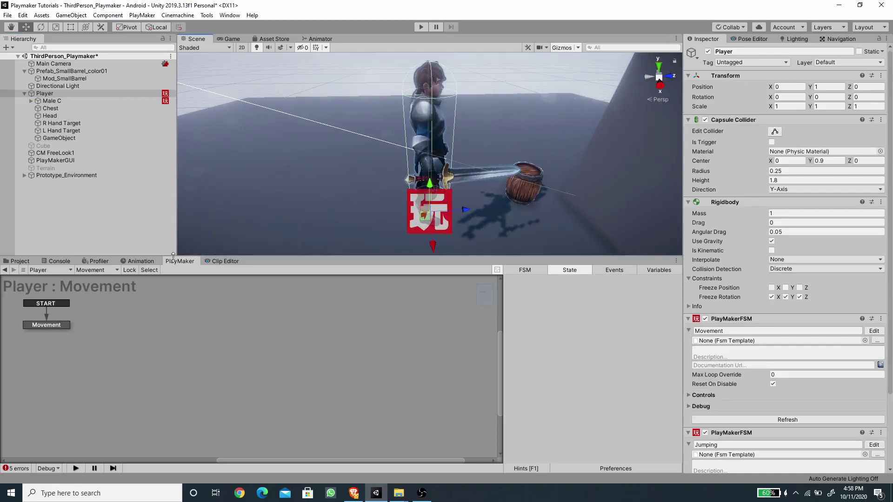
Preview Male C's Carry-Pickup-Overhead pose in the Animation timeline and lock it.
left_click(140, 262)
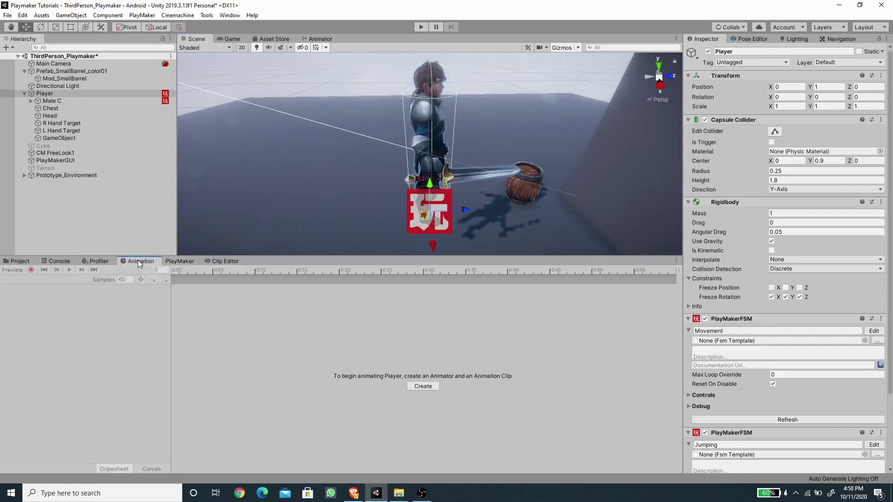
left_click(62, 100)
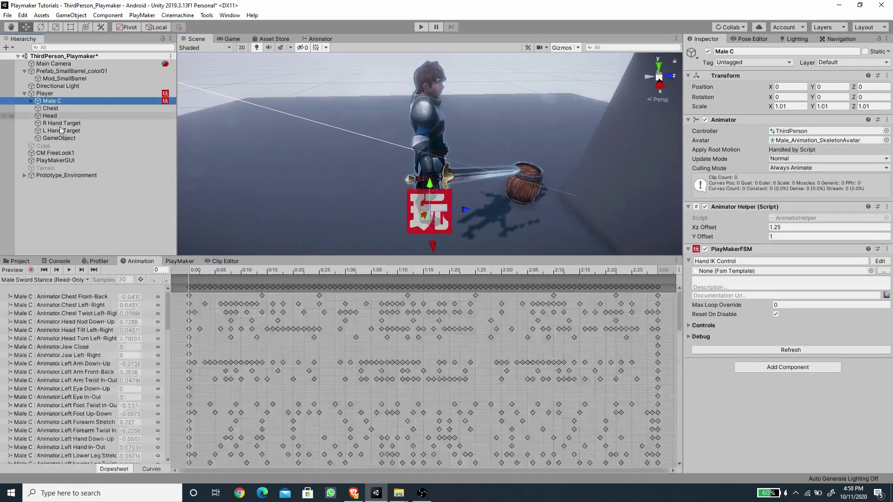
left_click(56, 281)
left_click(45, 290)
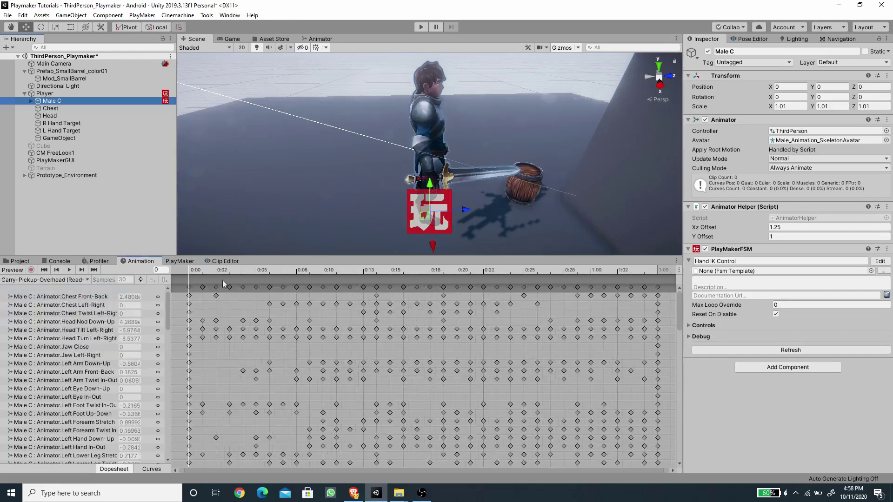
left_click_drag(191, 270, 661, 287)
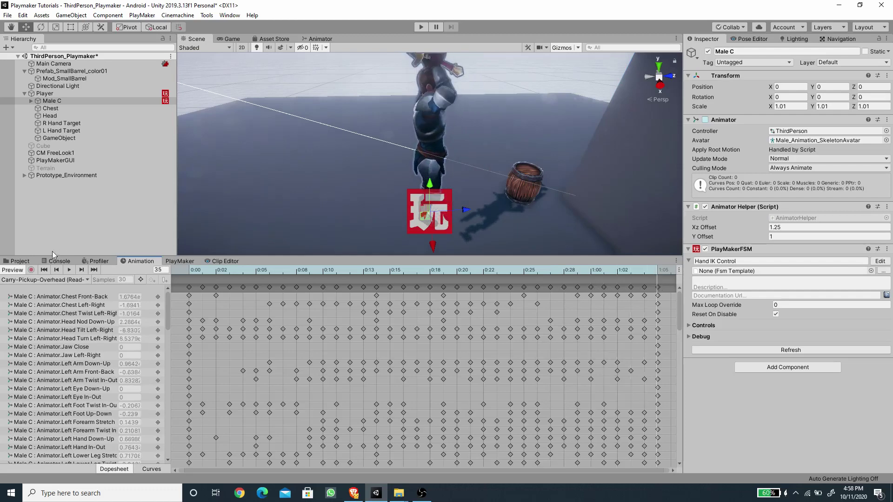
left_click(677, 262)
left_click(690, 272)
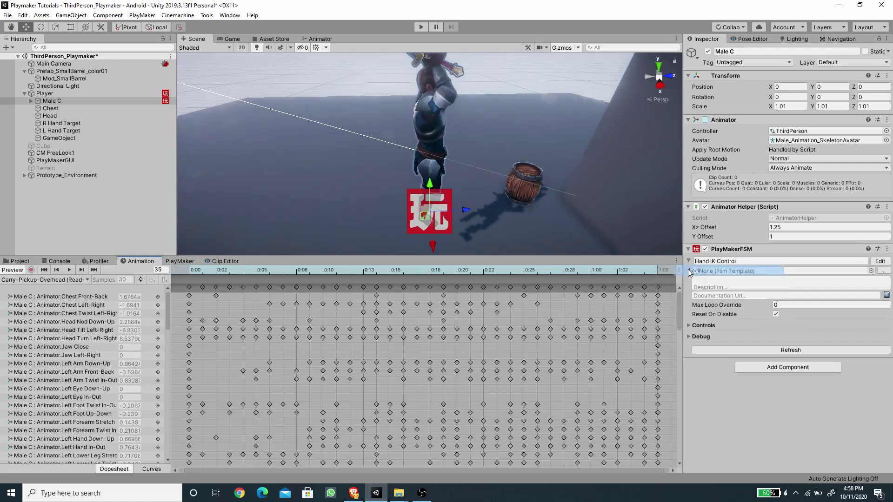
Position the empty GameObject above the character where the carried object will sit.
left_click_drag(379, 204, 447, 200, "alt")
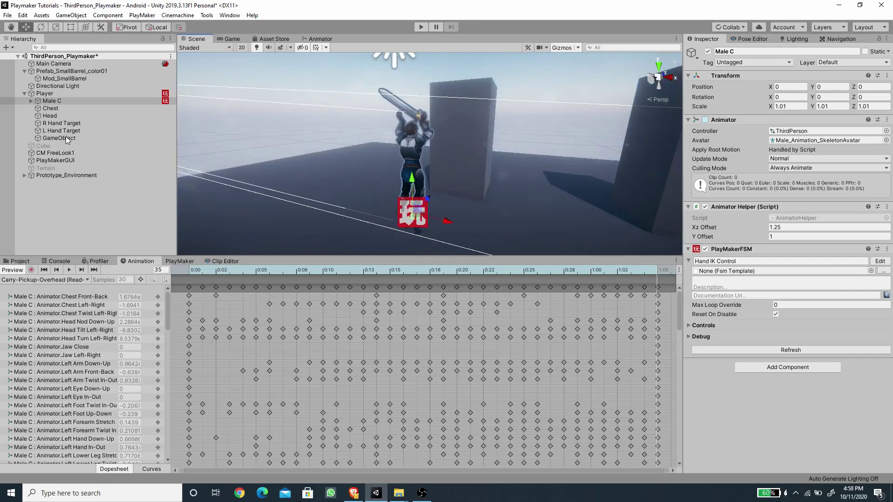
left_click(64, 138)
left_click_drag(462, 174, 432, 89, "alt")
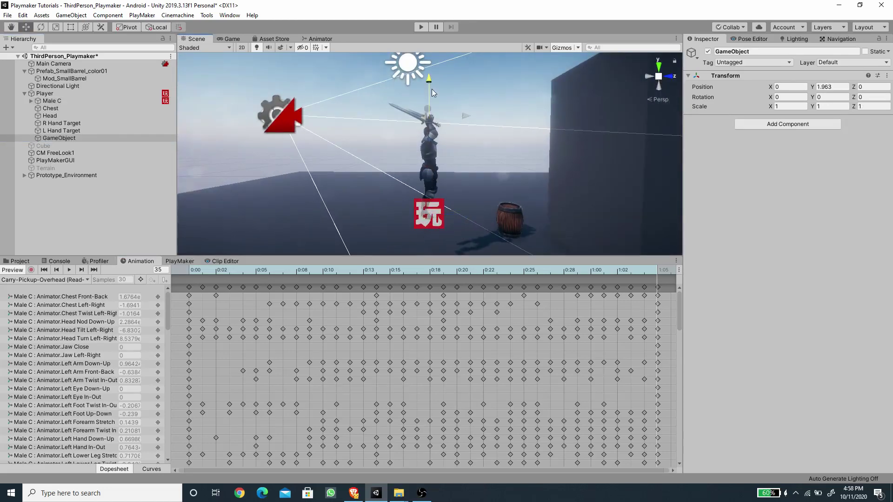
left_click(647, 76)
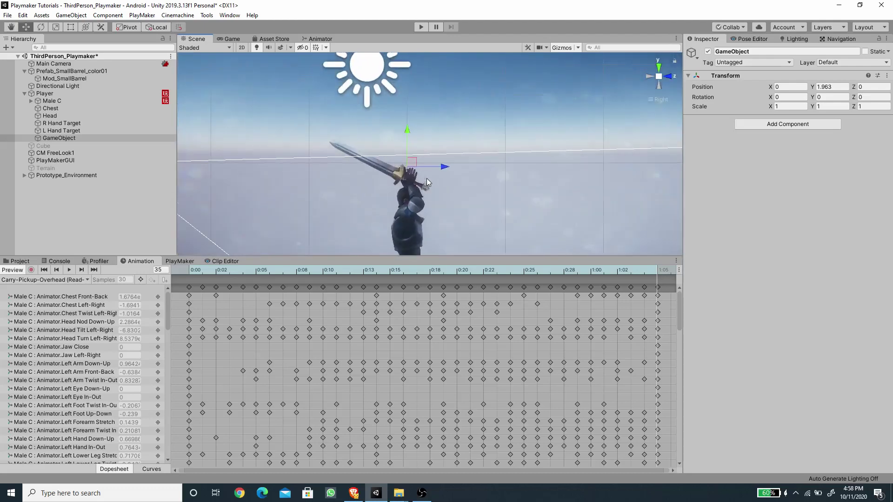
left_click_drag(412, 162, 416, 168)
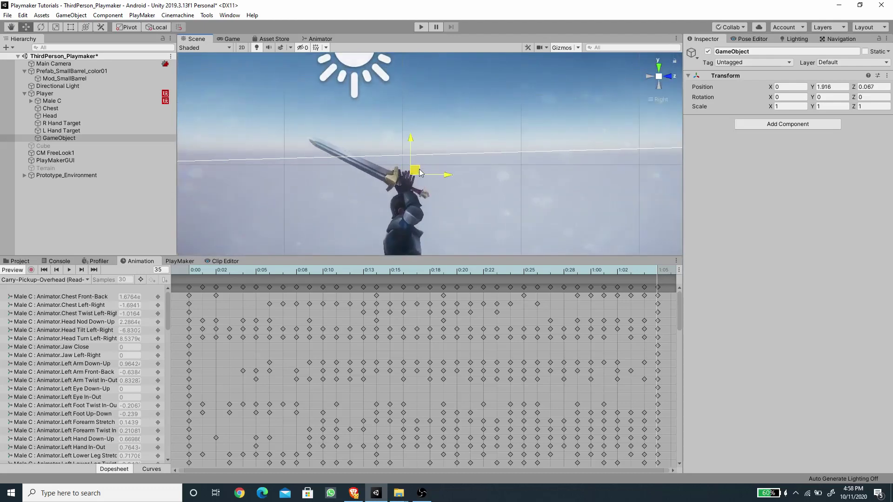
Add a Sphere Collider with radius 0.2 and Is Trigger enabled.
left_click(749, 124)
type("sphere")
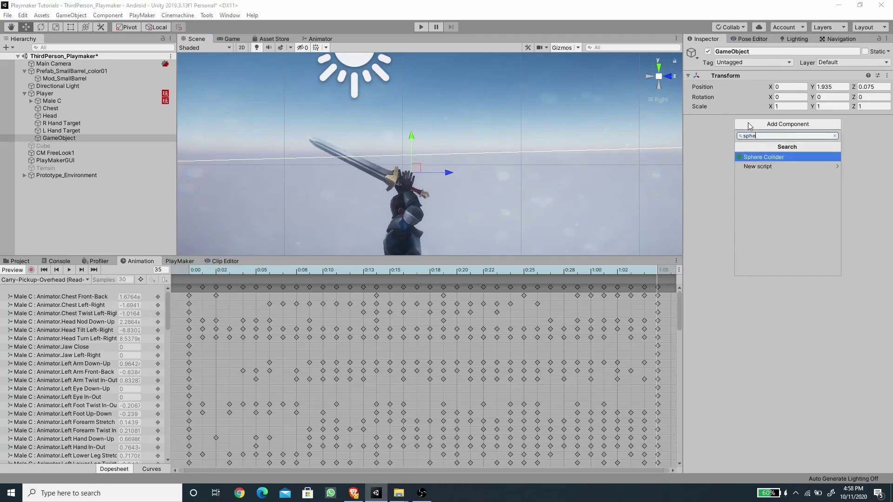
key("Return")
left_click(788, 174)
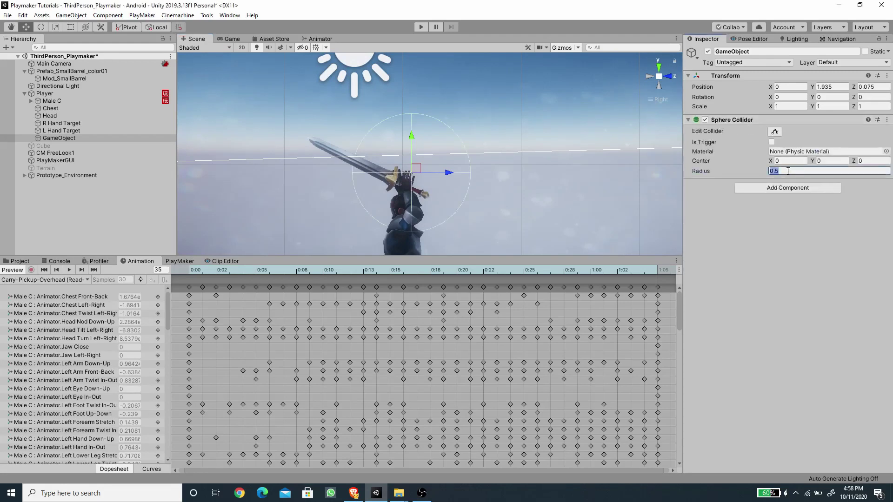
type("0.2")
left_click(773, 142)
Rename the object to Pickup Parent.
left_click(762, 51)
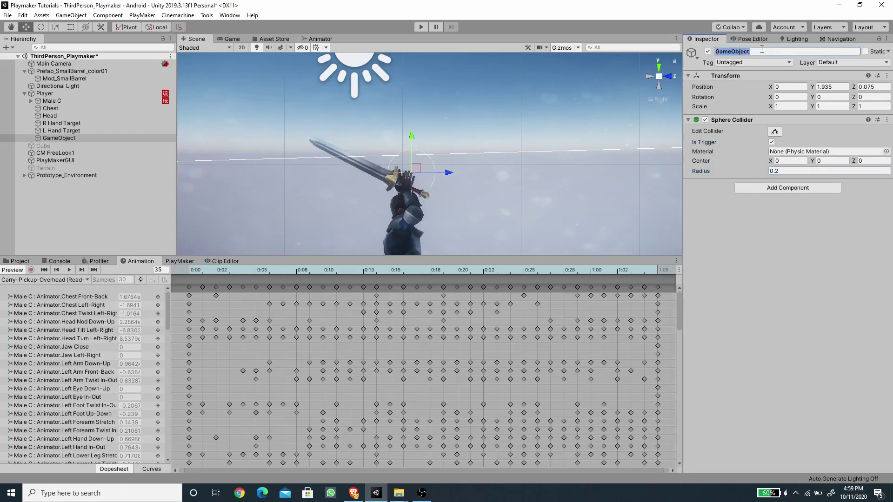
key("BackSpace")
type("Pickup Parent")
key("Return")
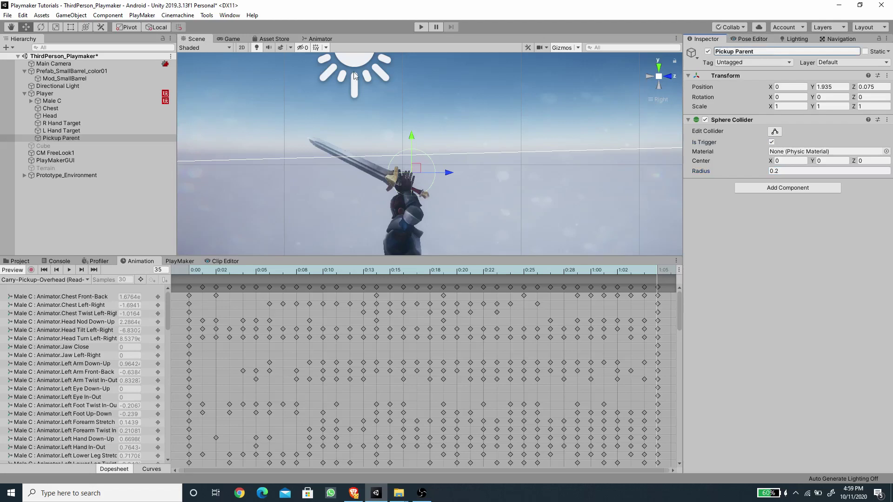
Move Pickup Parent onto Male C's right-hand bone next to Sword_1.
left_click(29, 101, "alt")
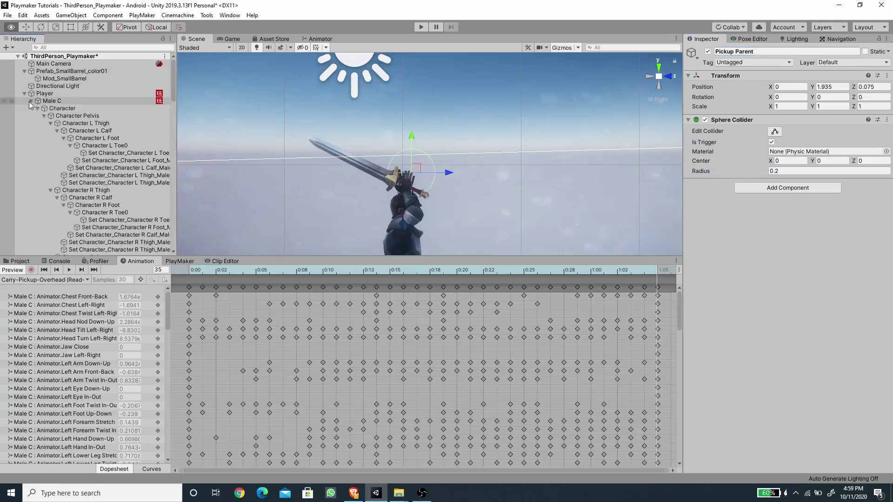
scroll(100, 169, "down", 10)
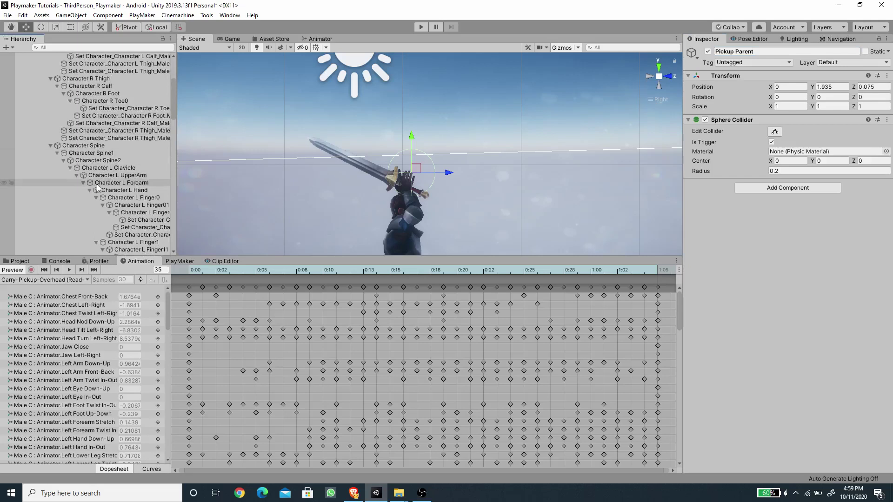
scroll(117, 192, "down", 10)
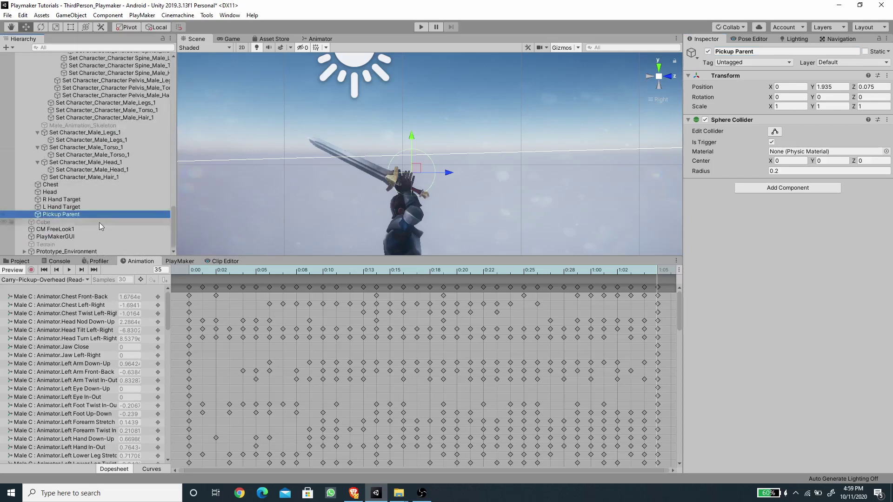
scroll(98, 214, "up", 8)
scroll(109, 125, "down", 4)
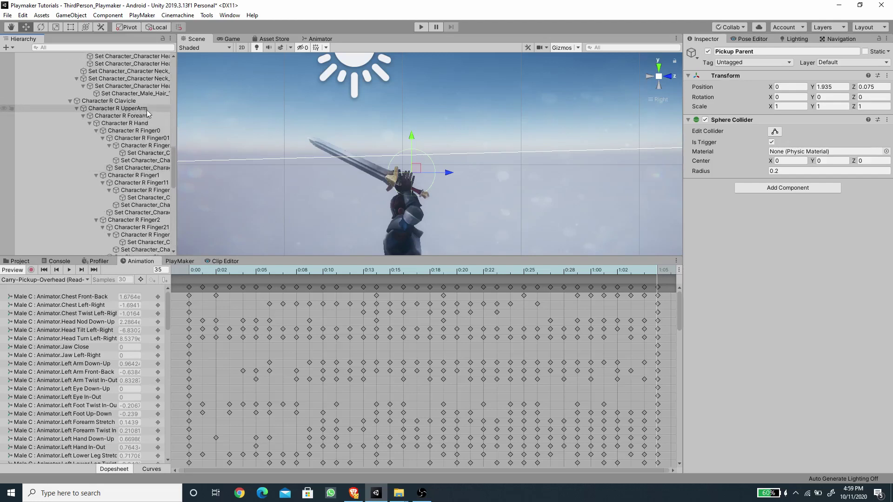
scroll(135, 161, "down", 10)
scroll(132, 161, "down", 6)
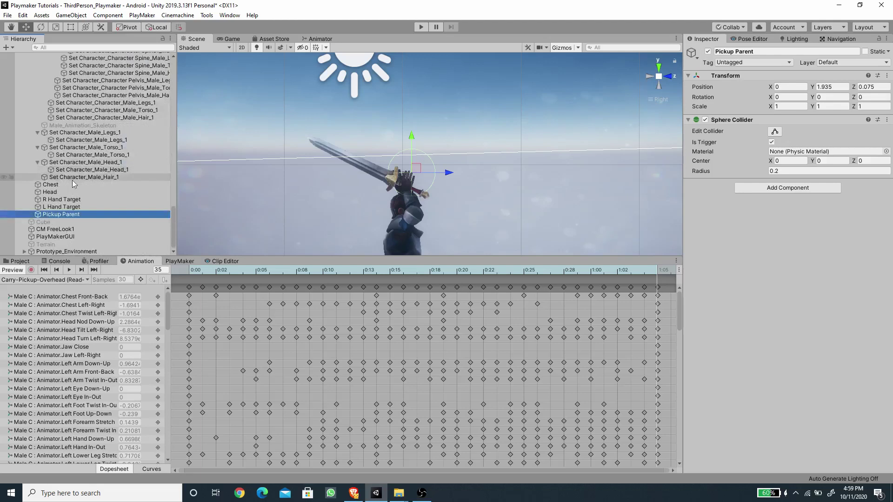
left_click_drag(60, 214, 130, 124)
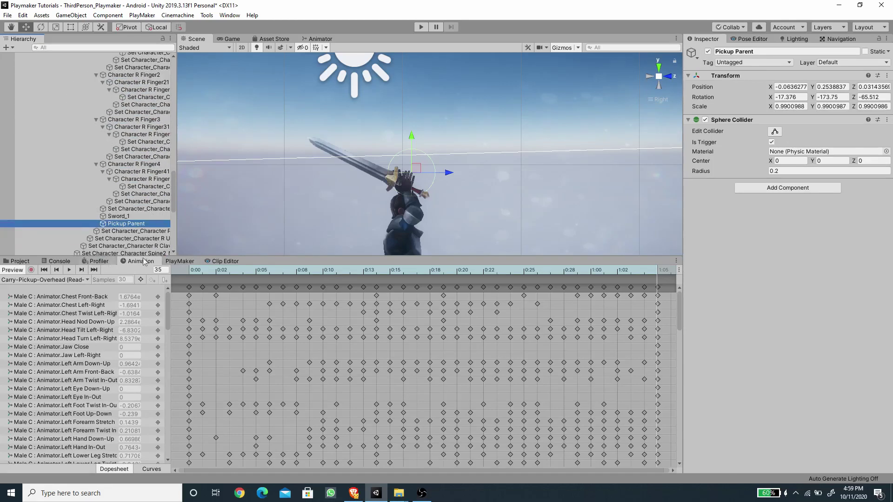
left_click_drag(656, 269, 680, 282)
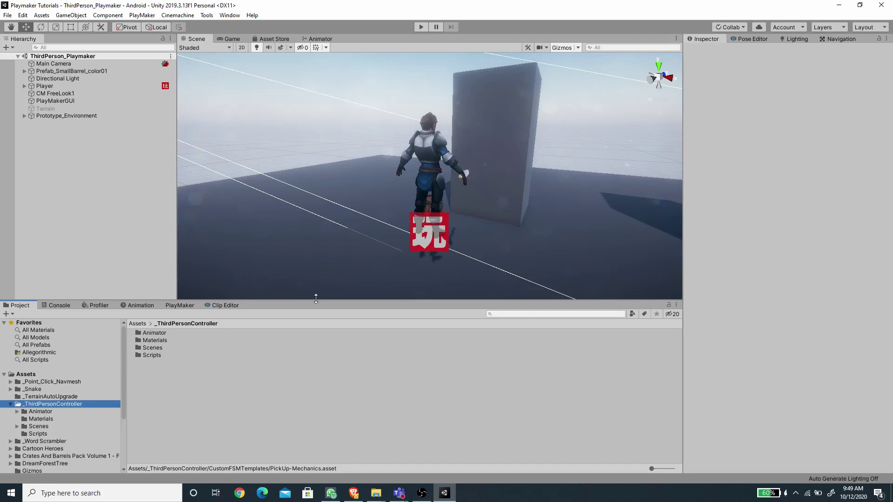
Import the Pickup-Templates.unitypackage custom package with its PickUp-Mechanics and PickUp-Parent templates.
left_click(41, 15)
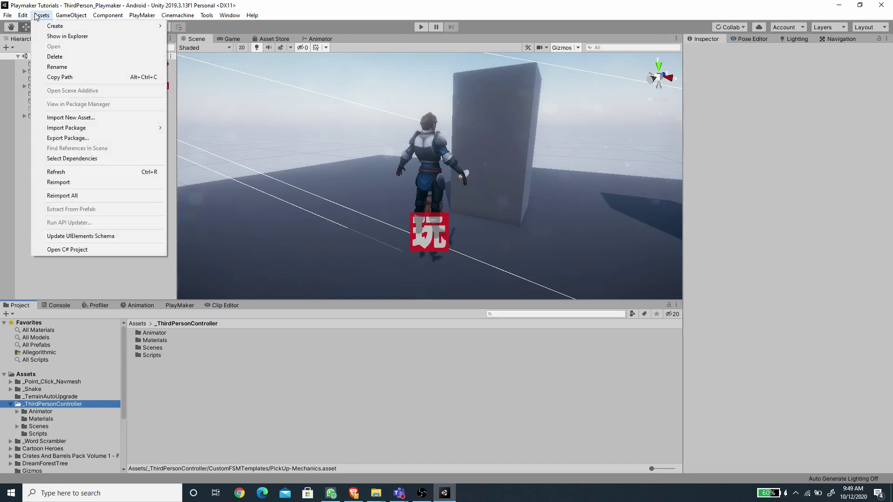
mouse_move(68, 128)
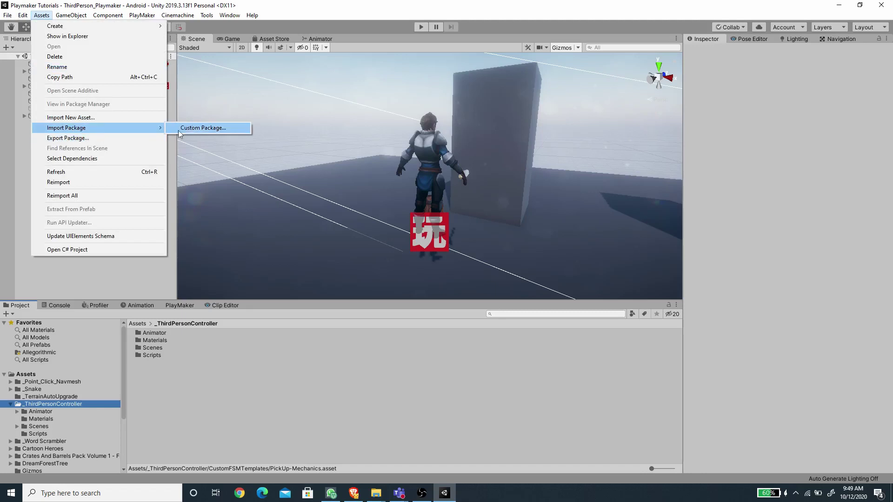
left_click(192, 128)
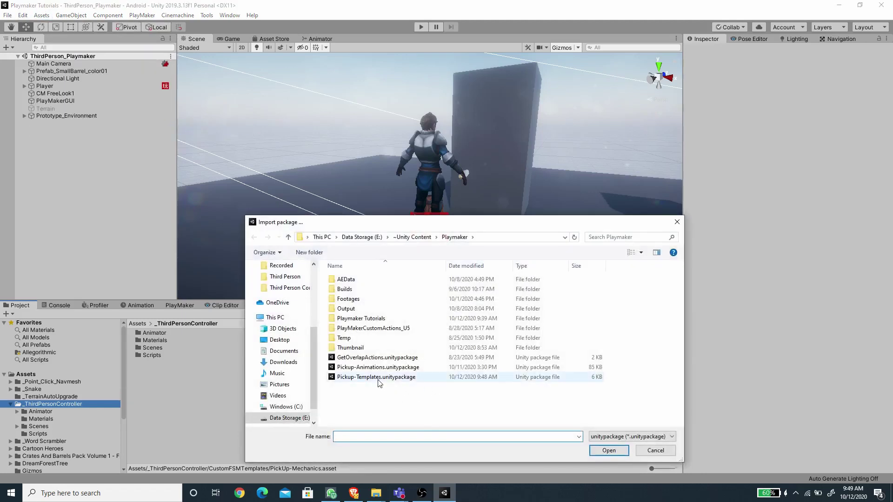
left_click(385, 381)
left_click(614, 452)
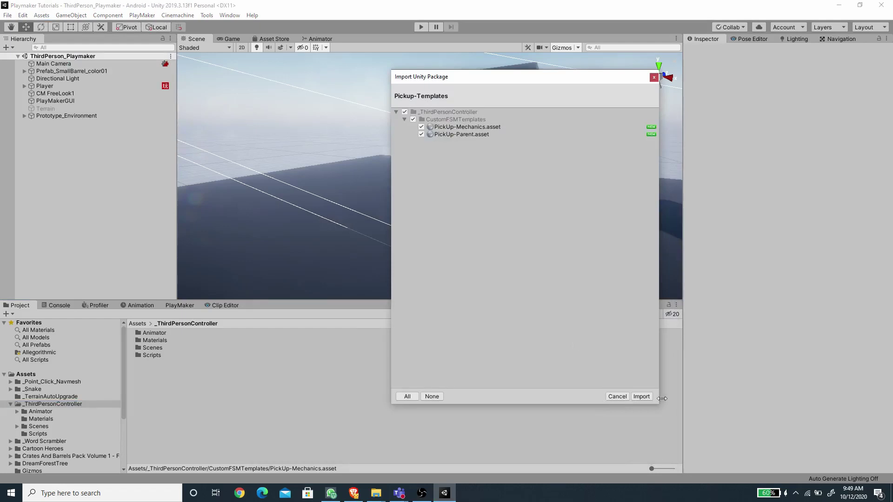
left_click(642, 397)
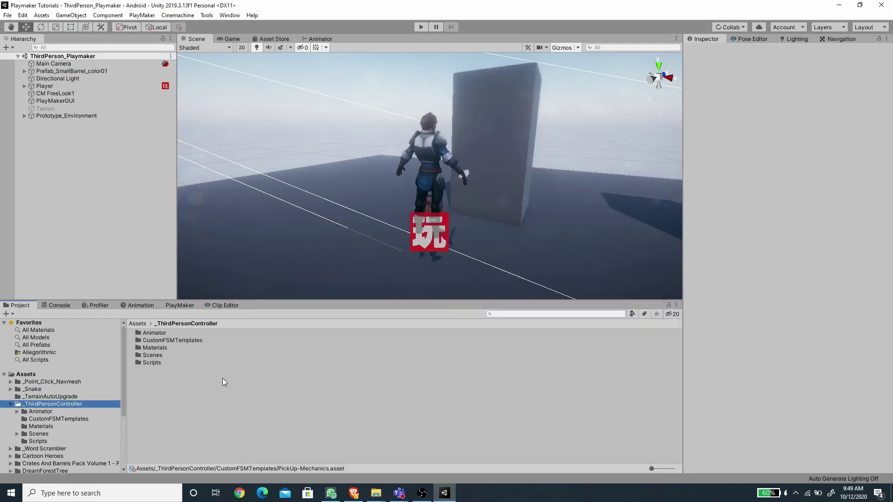
Open the CustomFSMTemplates folder and select the Player object.
left_click(165, 339)
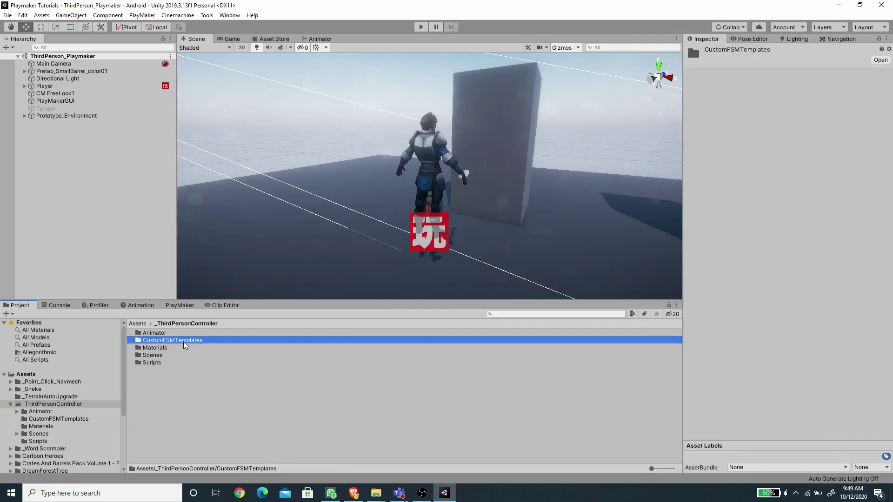
double_click(187, 342)
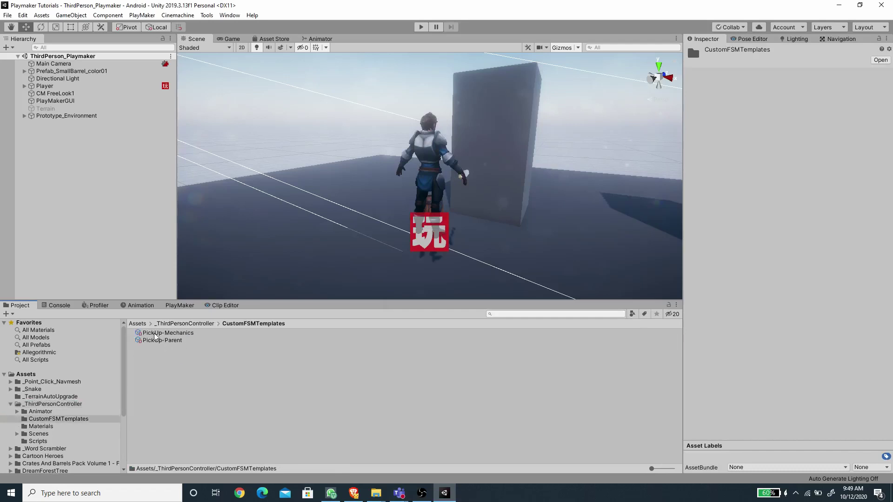
left_click(45, 86)
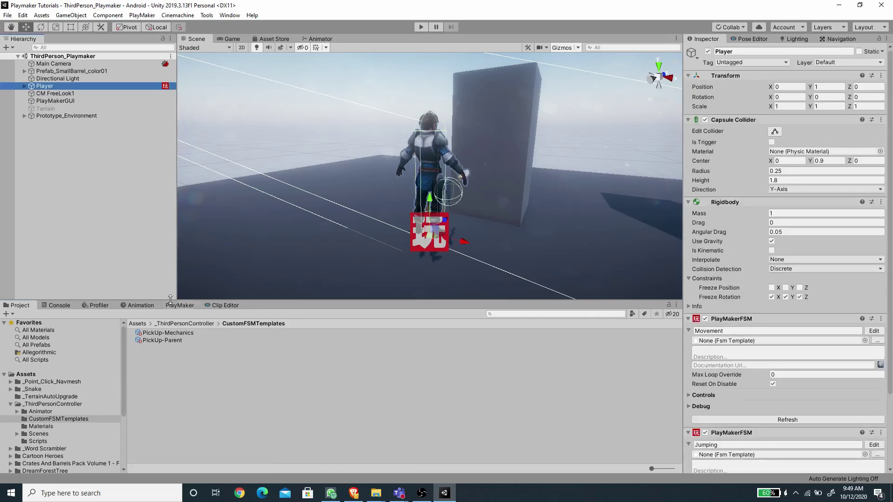
Add a new FSM to Player in the enlarged PlayMaker graph editor.
left_click(191, 305)
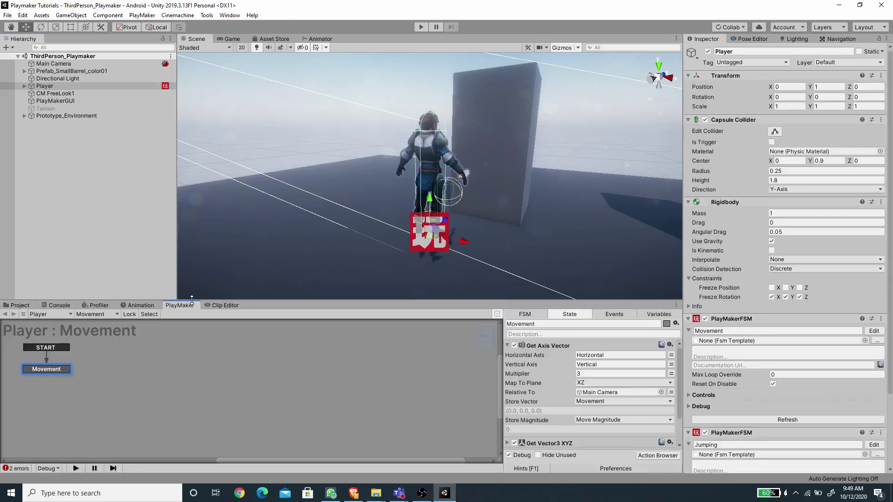
left_click_drag(191, 298, 191, 265)
left_click(83, 278)
left_click(103, 308)
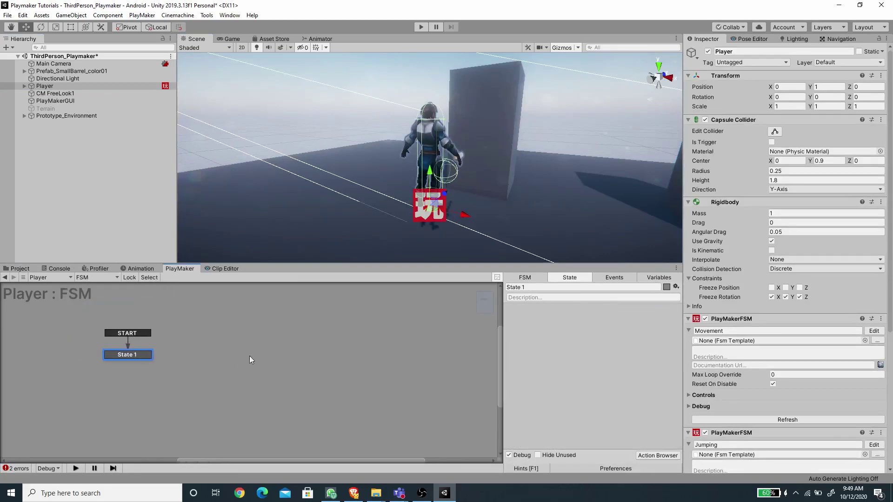
Paste the General > PickUp-Mechanics template, letting it replace the start state.
right_click(233, 348)
mouse_move(284, 376)
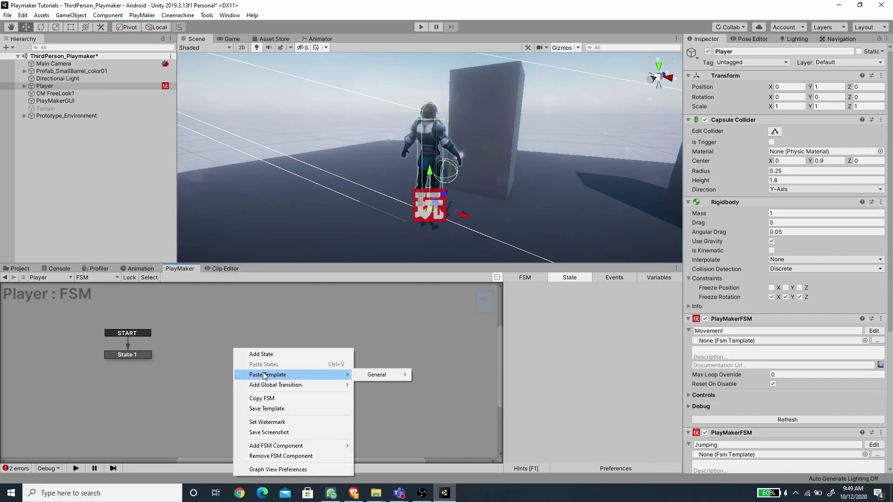
mouse_move(380, 376)
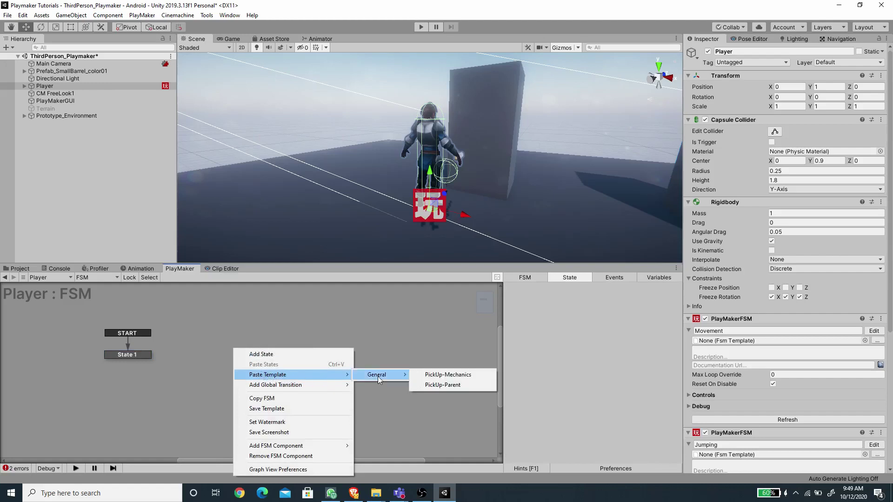
left_click(431, 376)
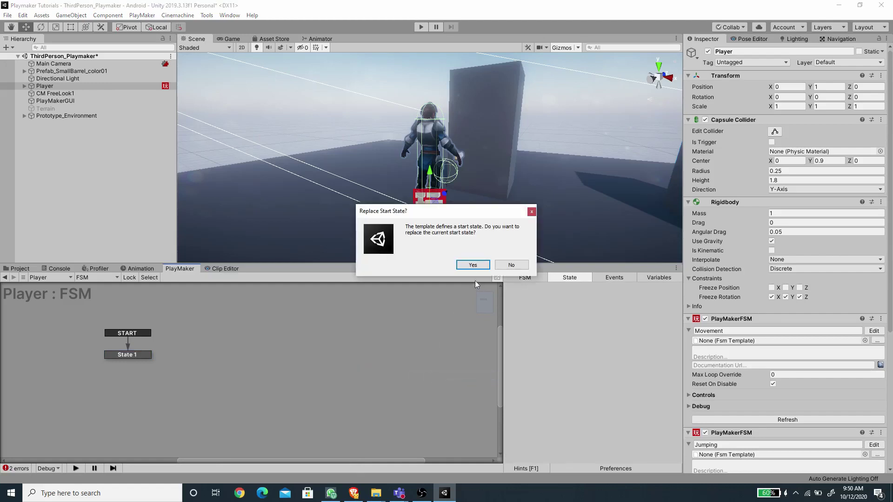
left_click(472, 264)
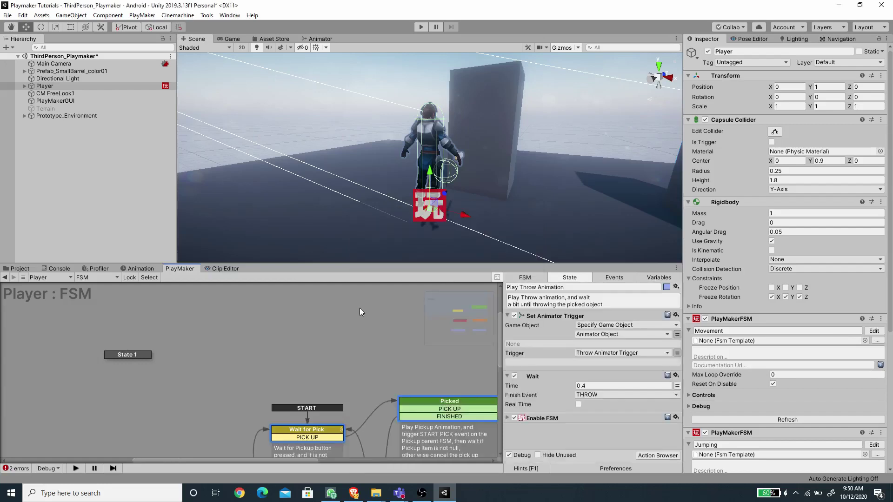
middle_click_drag(235, 385, 174, 335)
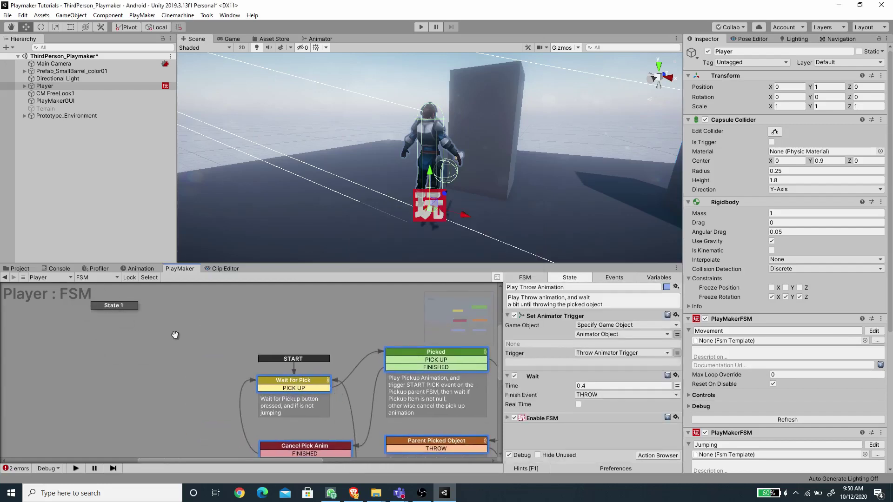
left_click(115, 307)
left_click(216, 383)
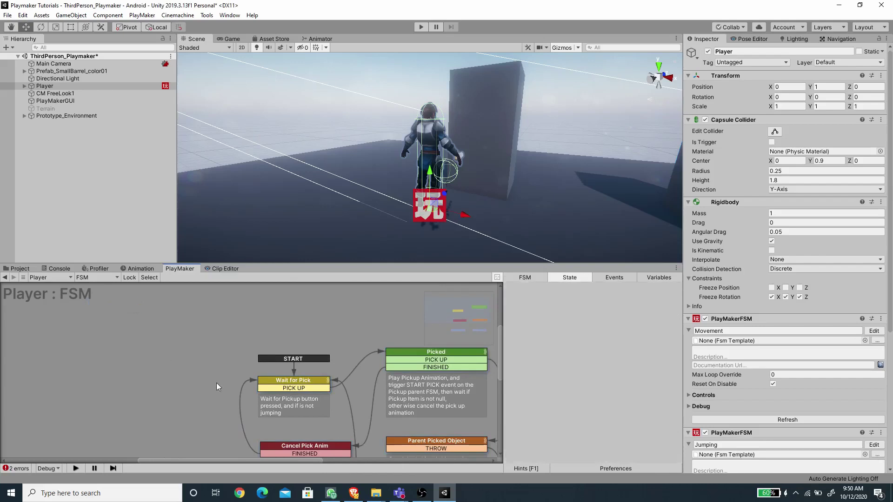
middle_click_drag(217, 383, 128, 330)
Name the FSM 'Pick Up Mechanics' and reveal its exposed control fields.
left_click(524, 277)
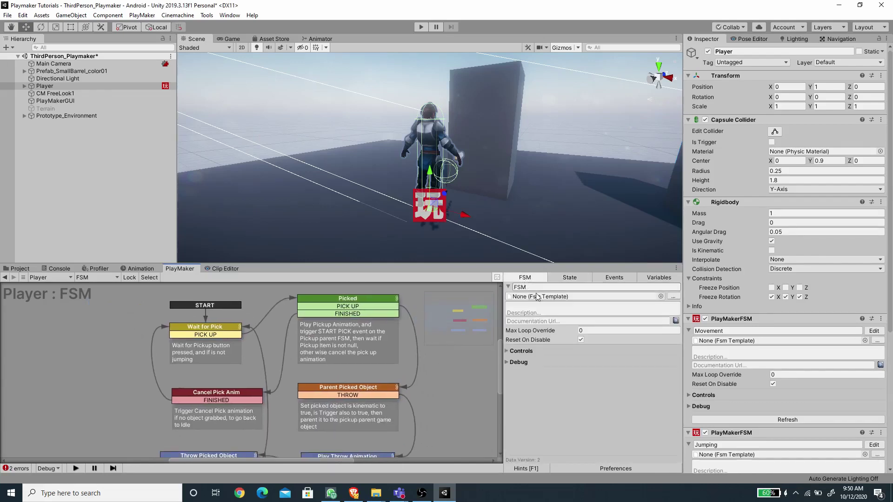
type("Pick Up Mechanics")
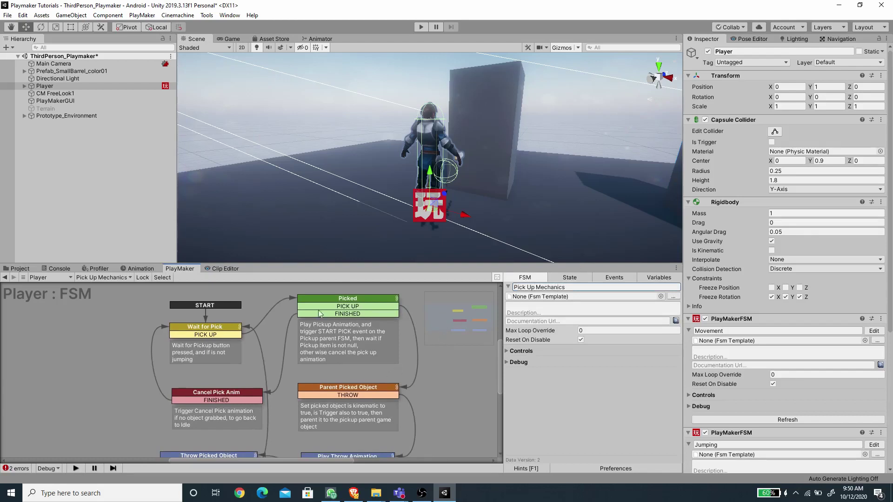
scroll(743, 341, "down", 5)
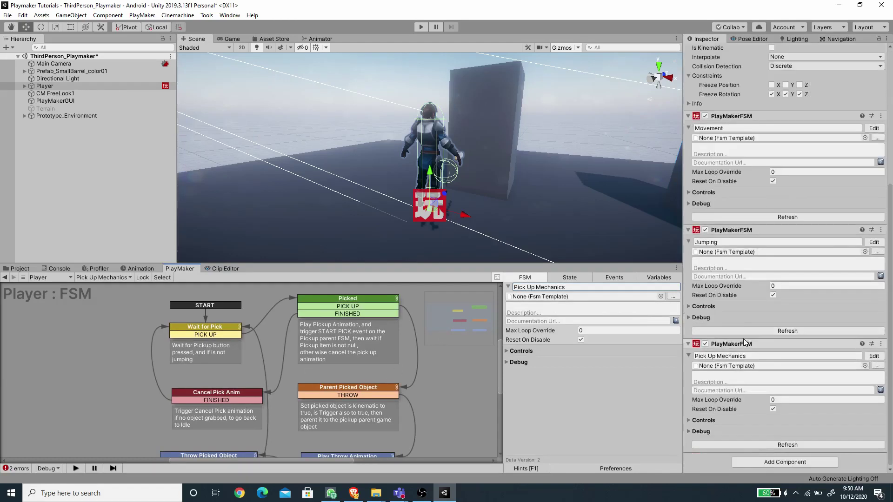
left_click(688, 421)
scroll(717, 316, "down", 2)
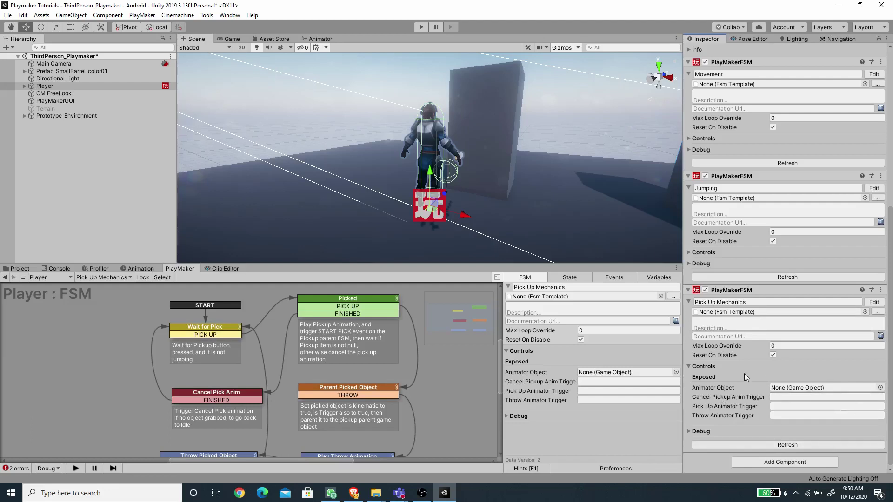
Set Male C as the Animator Object and check its animator trigger names.
left_click(25, 86)
left_click_drag(51, 94, 813, 389)
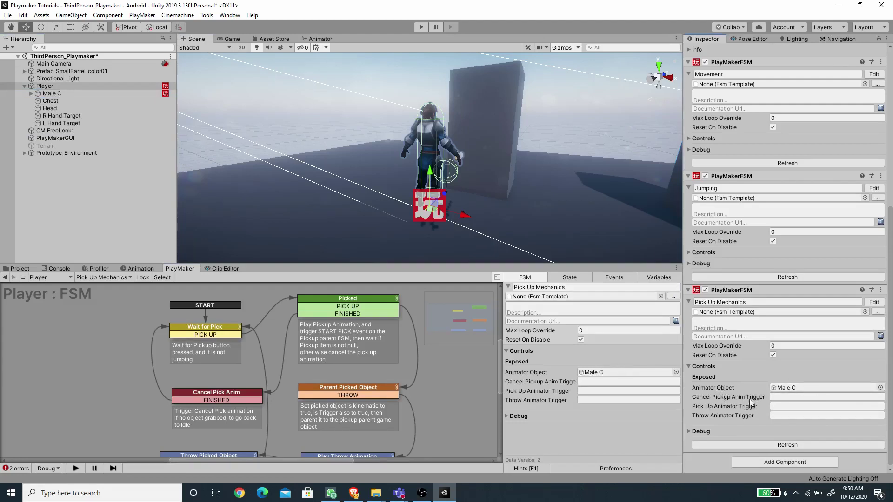
left_click(321, 39)
left_click(44, 92)
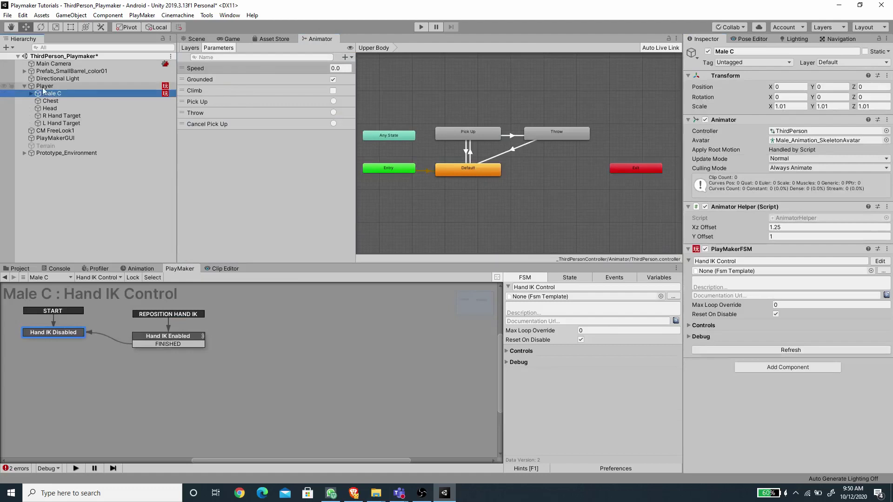
left_click(45, 87)
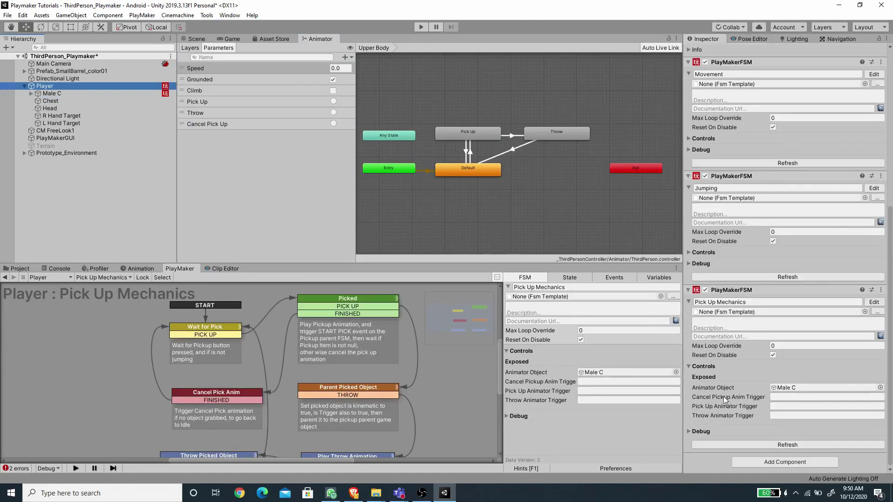
Fill in the Cancel Pick Up, Pick Up and Throw trigger fields and refresh.
left_click(794, 398)
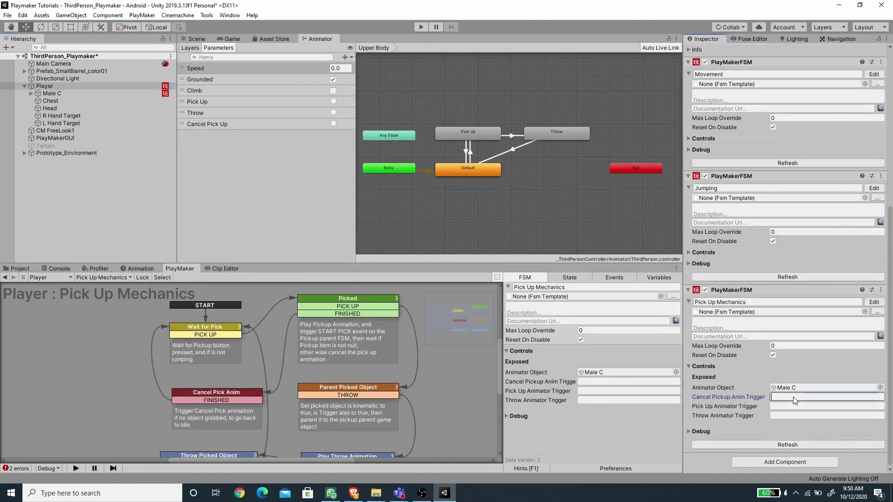
type("Cancel Pick Up")
left_click(800, 406)
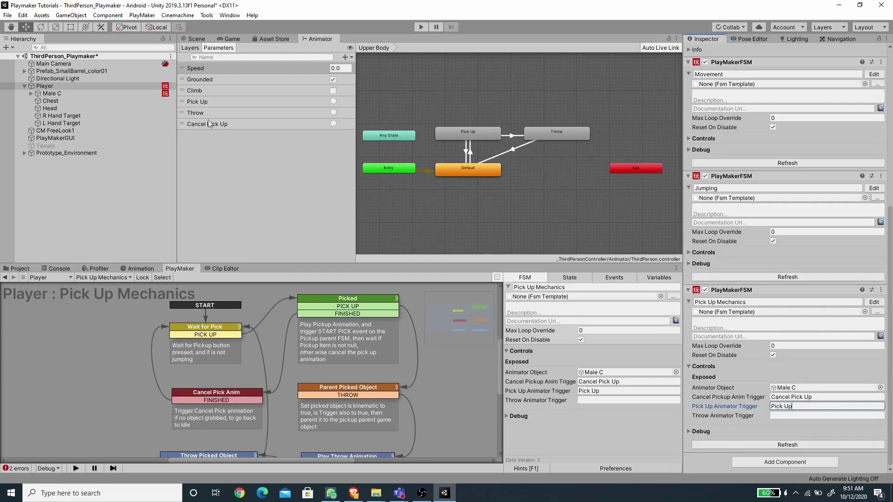
left_click(796, 415)
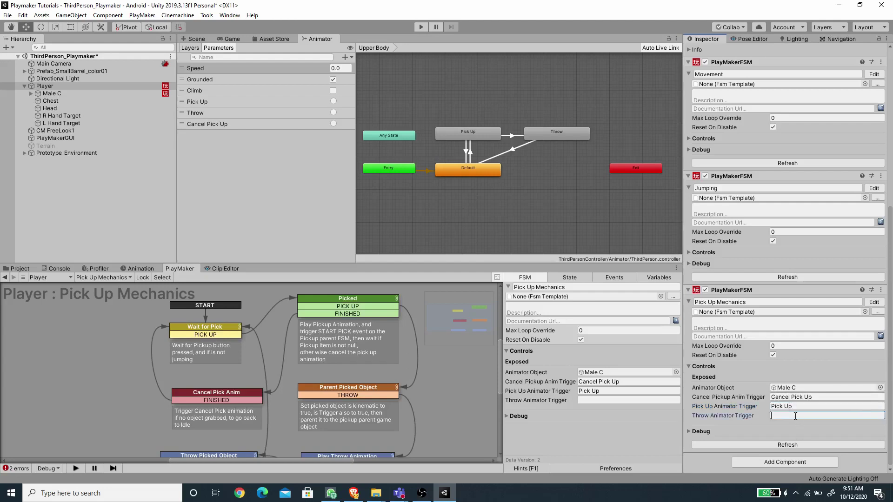
type("Throw")
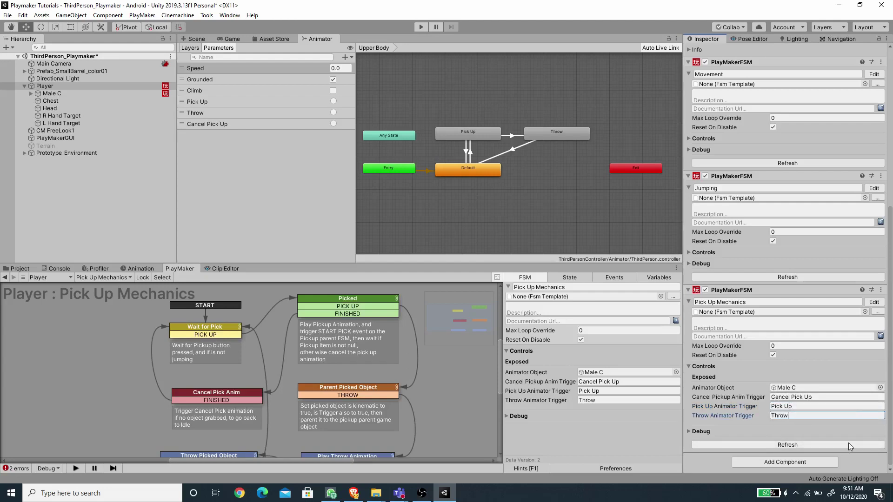
left_click(848, 446)
Inspect the actions in the Picked and Parent Picked Object states.
left_click(323, 304)
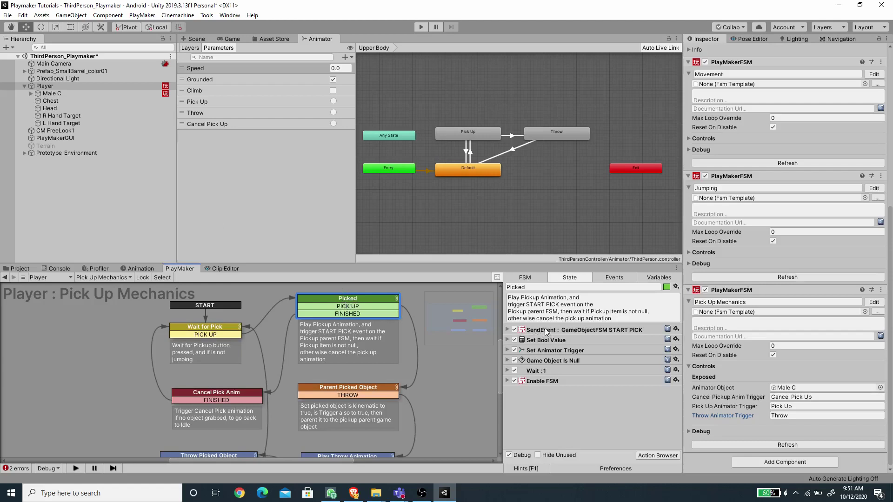
left_click(353, 393)
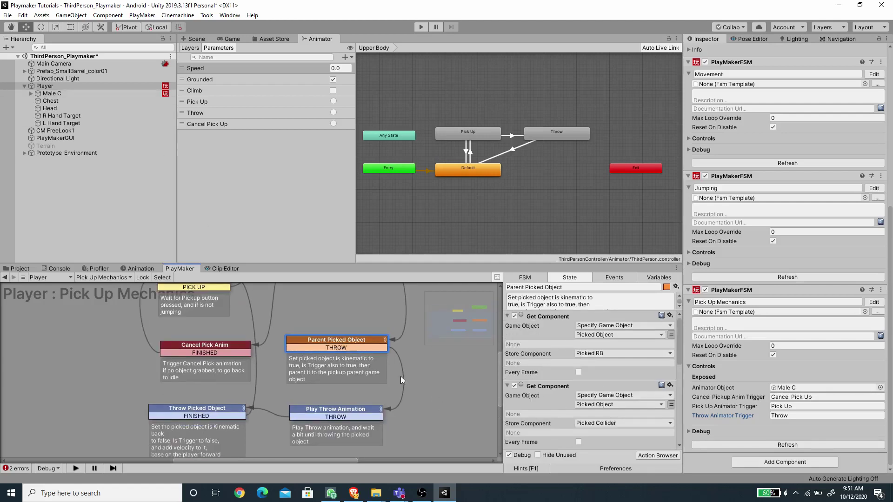
left_click(436, 390)
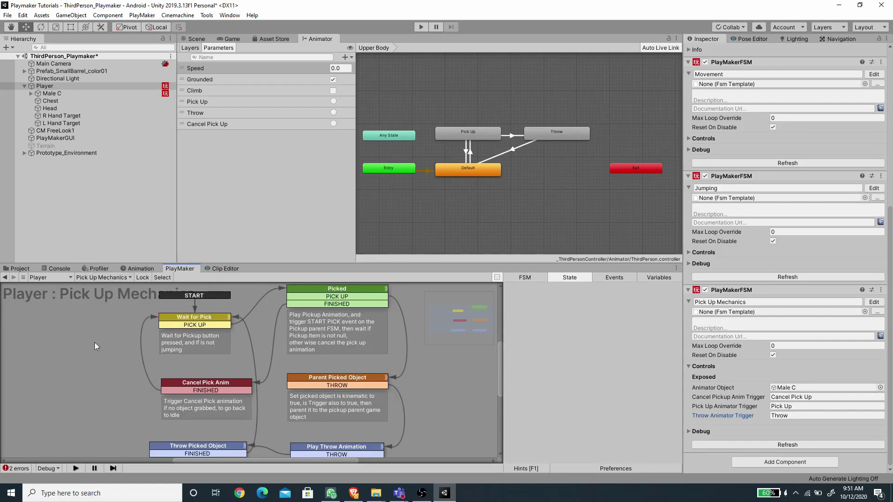
In the Jumping FSM, add a Set Fsm Bool to On Ground targeting Pick Up Mechanics' Is Jumping.
left_click(105, 278)
left_click(123, 284)
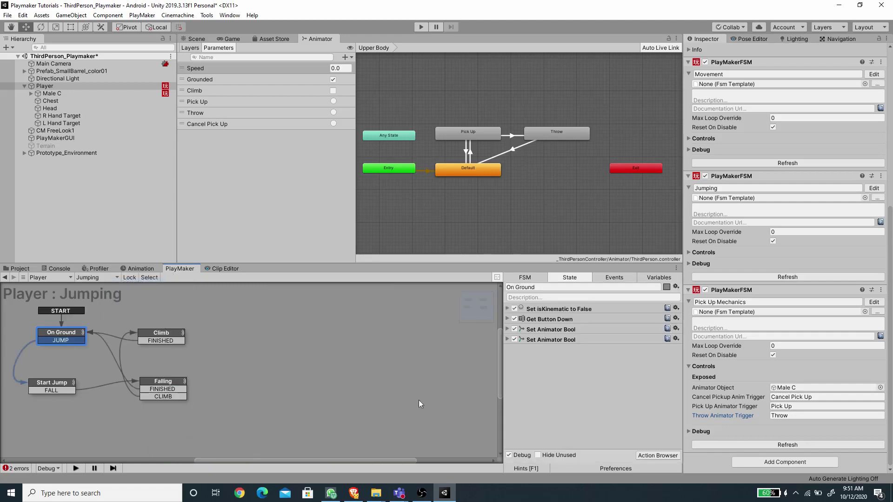
middle_click_drag(250, 371, 363, 383)
left_click(658, 455)
type("set fs")
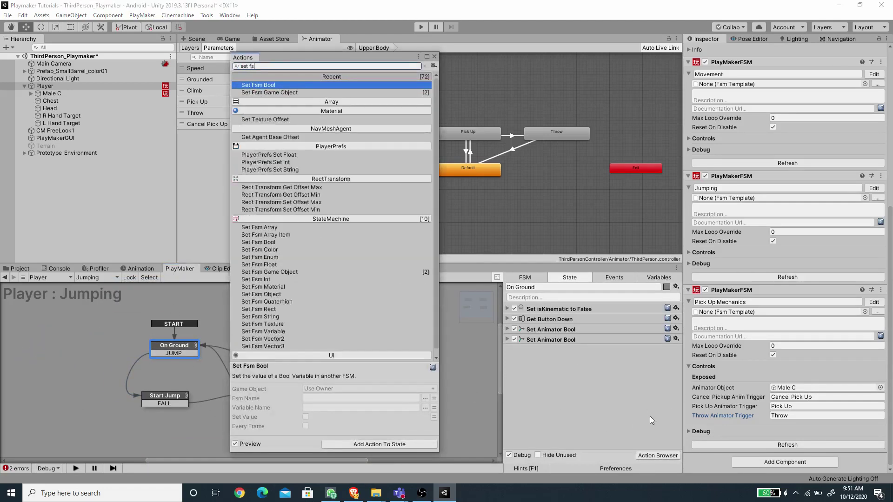
type("m")
key("Return")
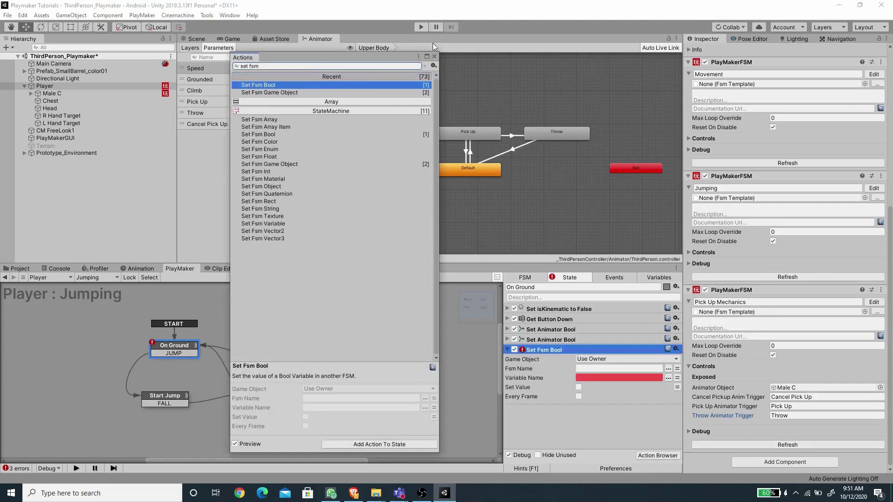
left_click(435, 57)
left_click_drag(556, 350, 560, 309)
left_click(668, 328)
left_click(689, 334)
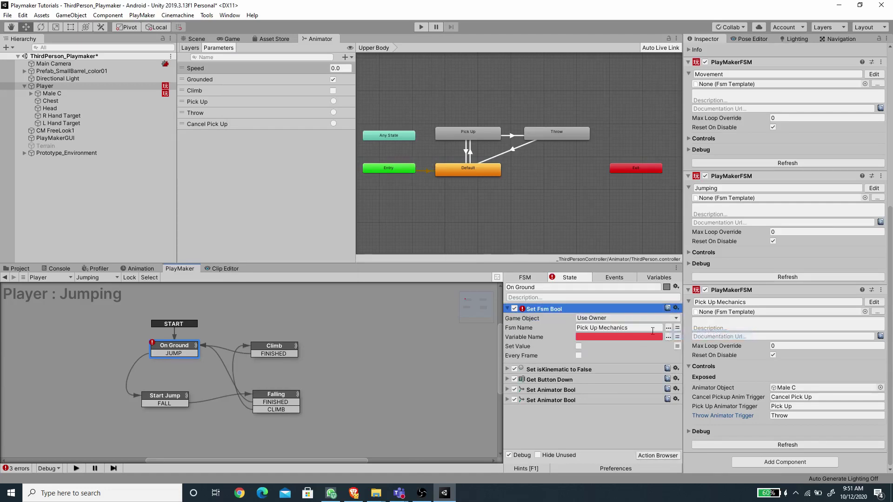
left_click(668, 337)
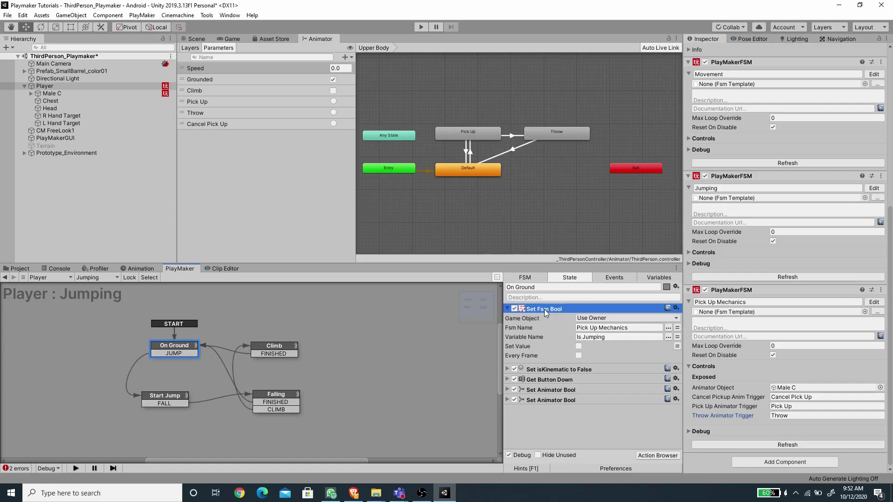
Paste the Set Fsm Bool into Start Jump above Set Velocity with Set Value true.
left_click(172, 398)
key("ctrl+v")
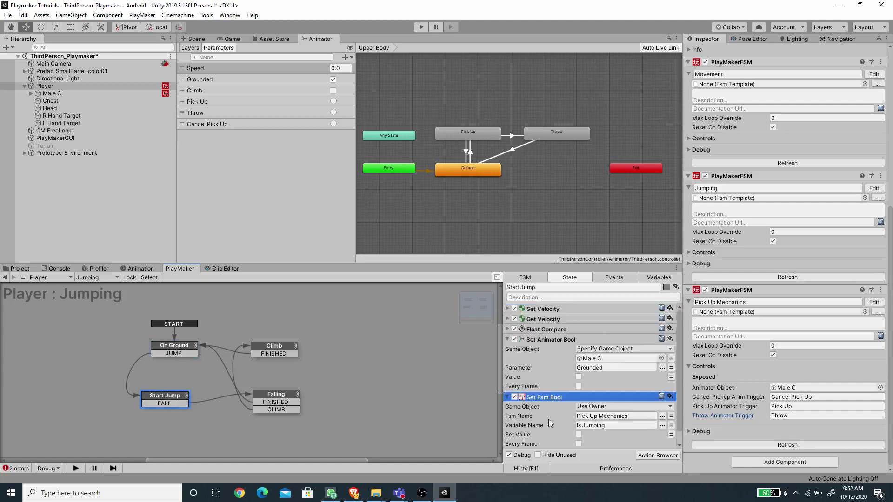
left_click_drag(553, 396, 559, 308)
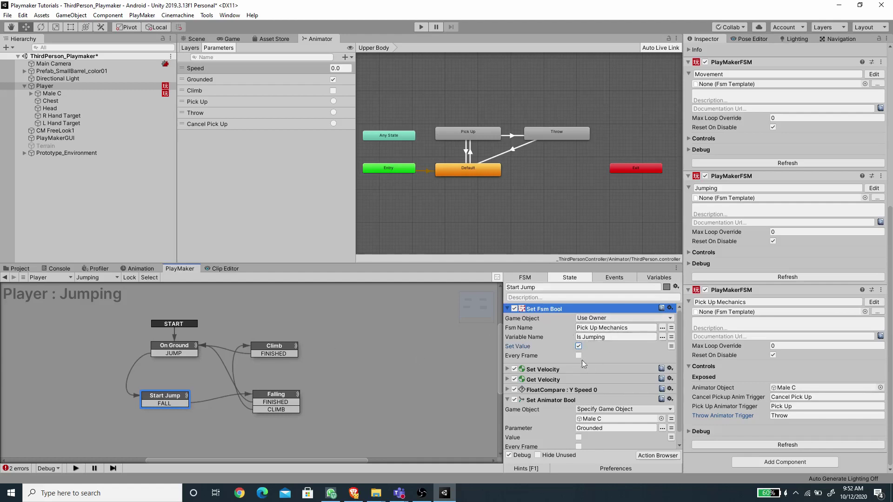
left_click(173, 347)
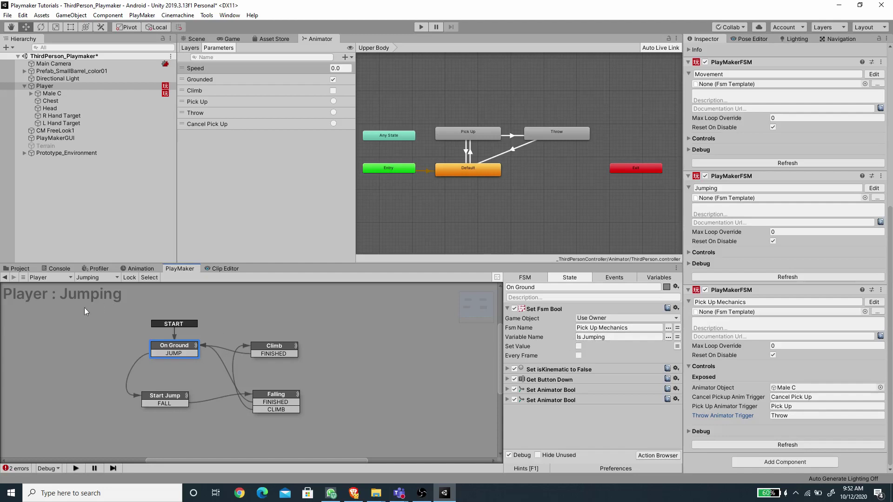
Switch to the Pick Up Mechanics FSM and select Pickup Parent among Male C's hand bones.
left_click(91, 277)
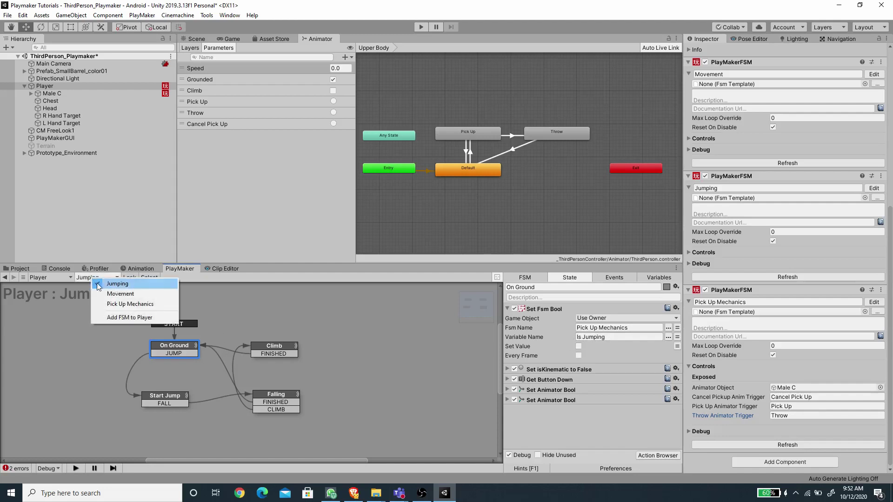
left_click(114, 304)
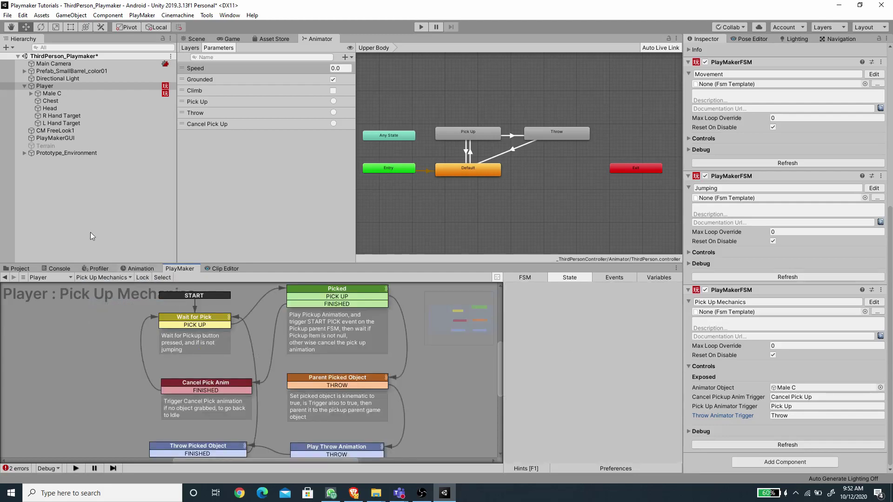
left_click(30, 93)
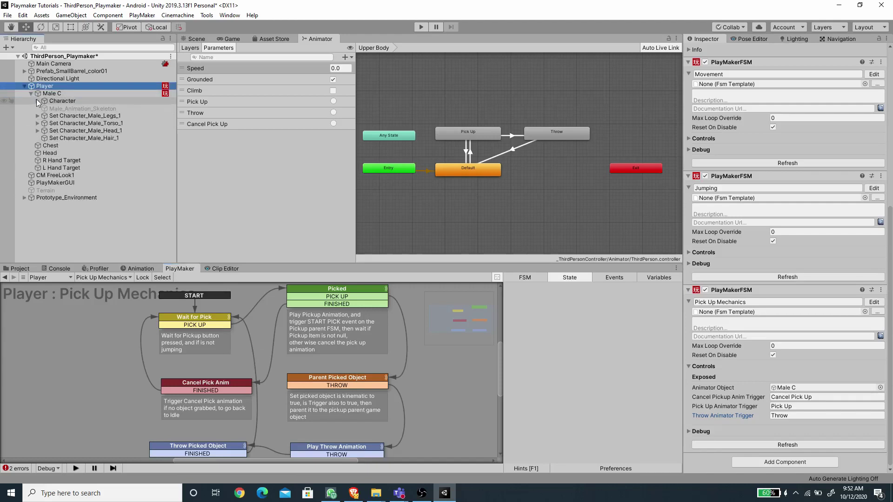
left_click(37, 100)
left_click(44, 108)
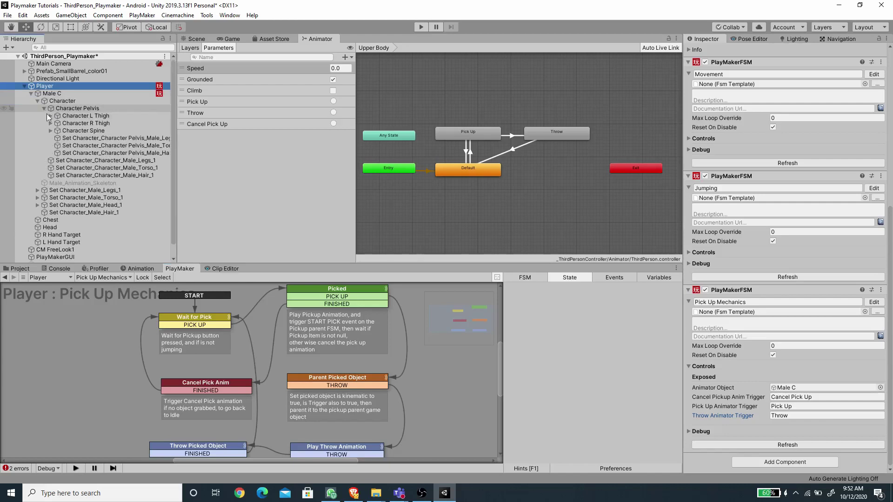
left_click(43, 108)
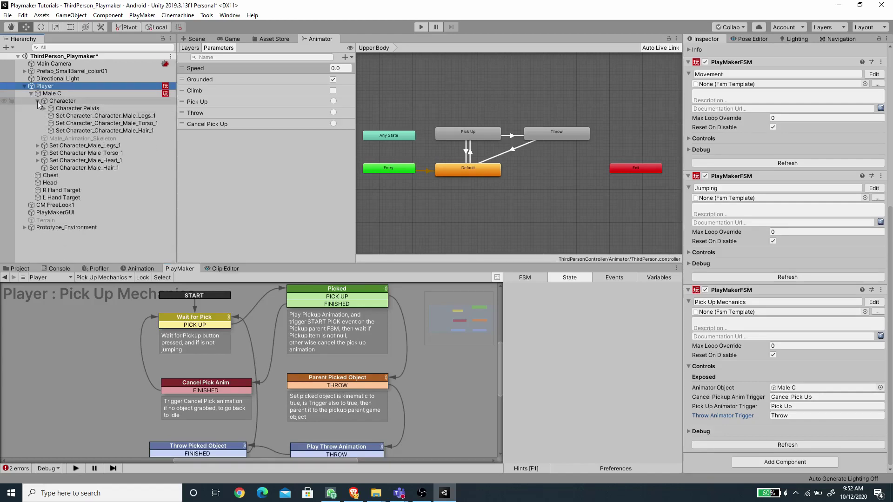
left_click(37, 101)
left_click(38, 100, "alt")
scroll(102, 155, "down", 10)
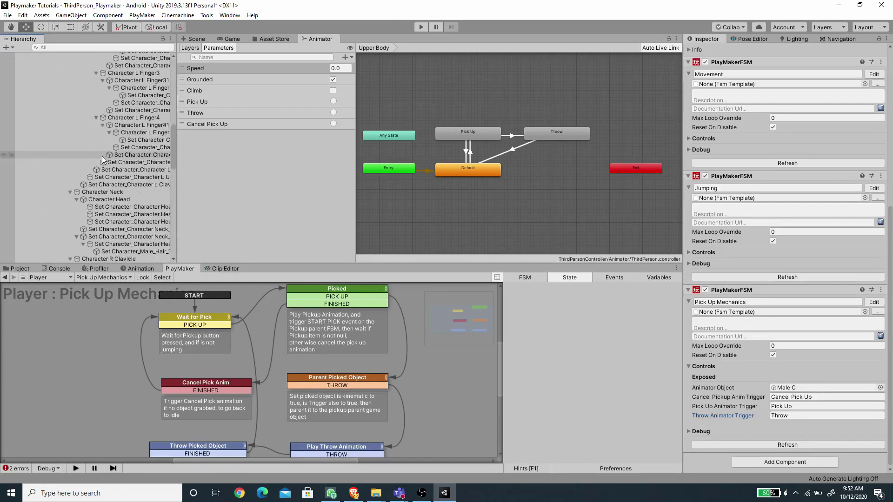
scroll(128, 185, "down", 8)
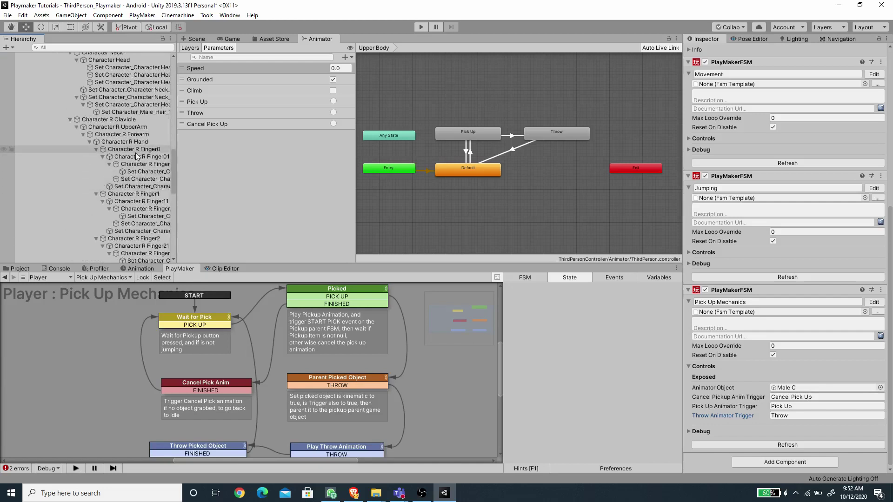
scroll(138, 187, "down", 5)
left_click(125, 191)
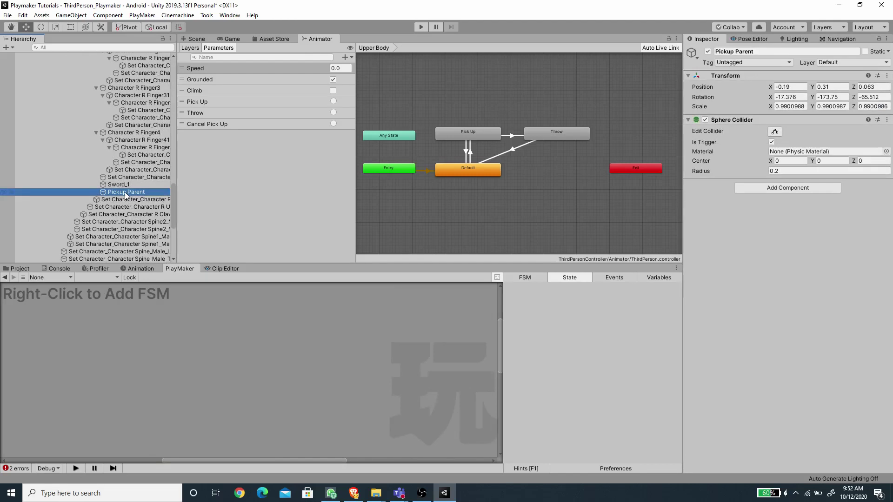
Paste the General > PickUp-Parent template into the empty graph as the Pickup Parent FSM.
right_click(209, 343)
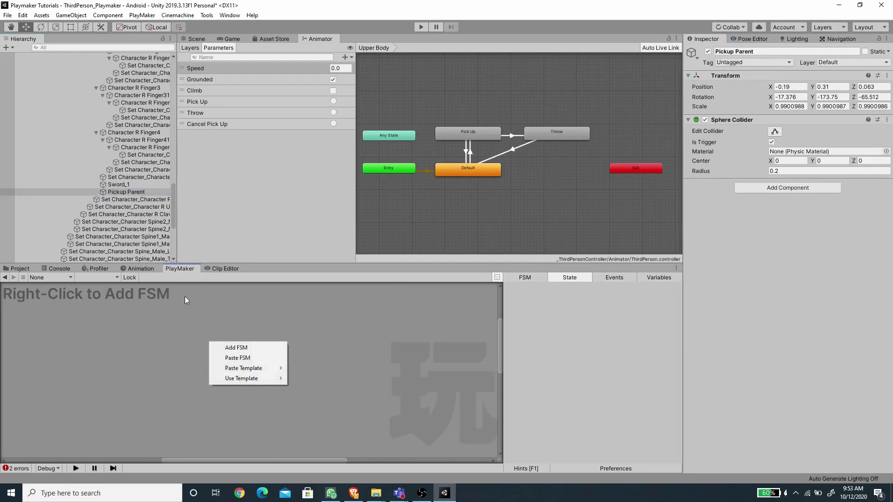
mouse_move(261, 368)
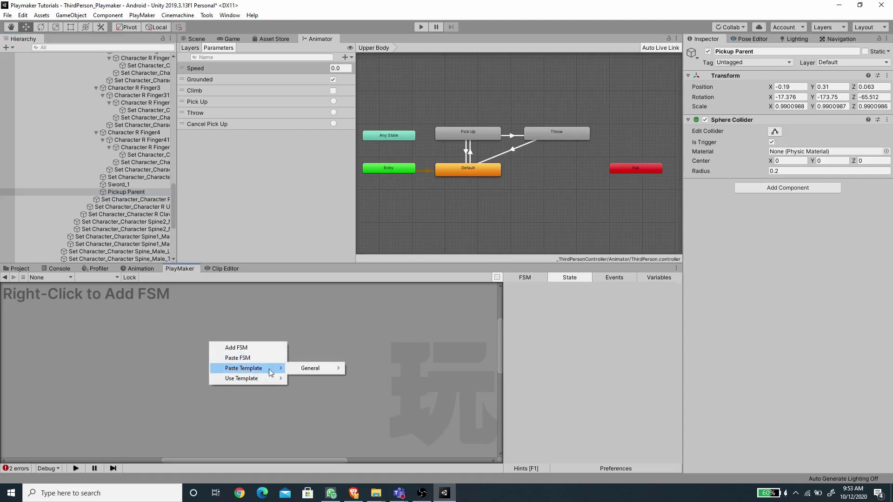
mouse_move(300, 369)
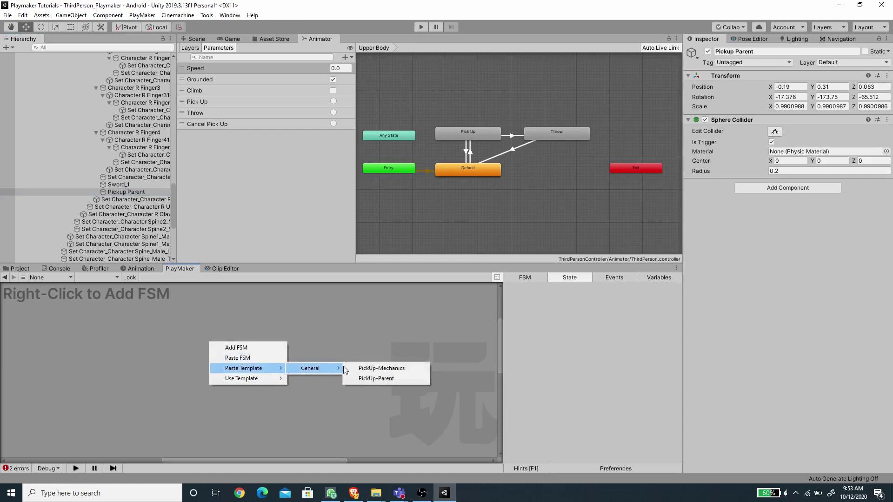
left_click(367, 379)
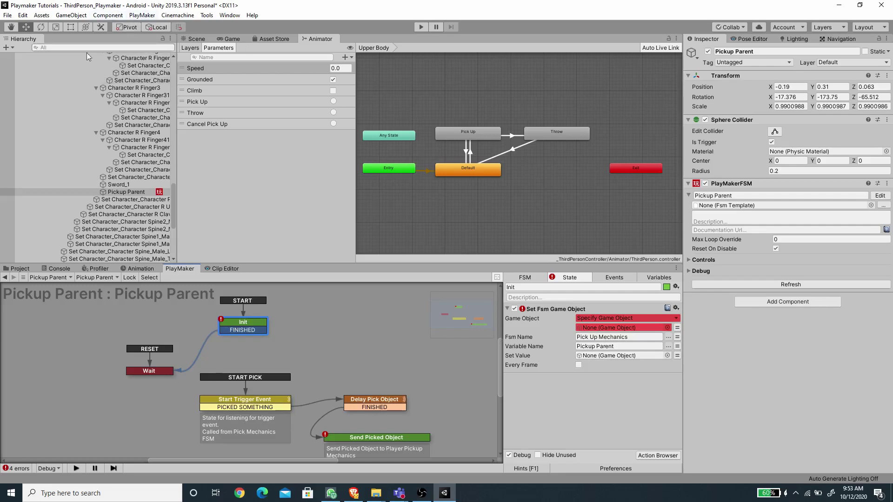
In Init's Set Fsm Game Object action, target Player and store Pickup Parent as the value.
scroll(103, 171, "up", 10)
scroll(104, 171, "up", 10)
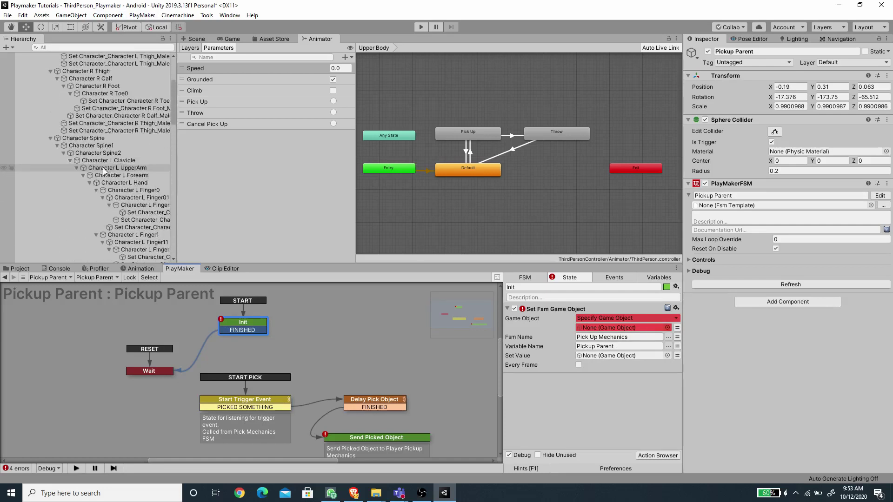
left_click_drag(57, 90, 602, 328)
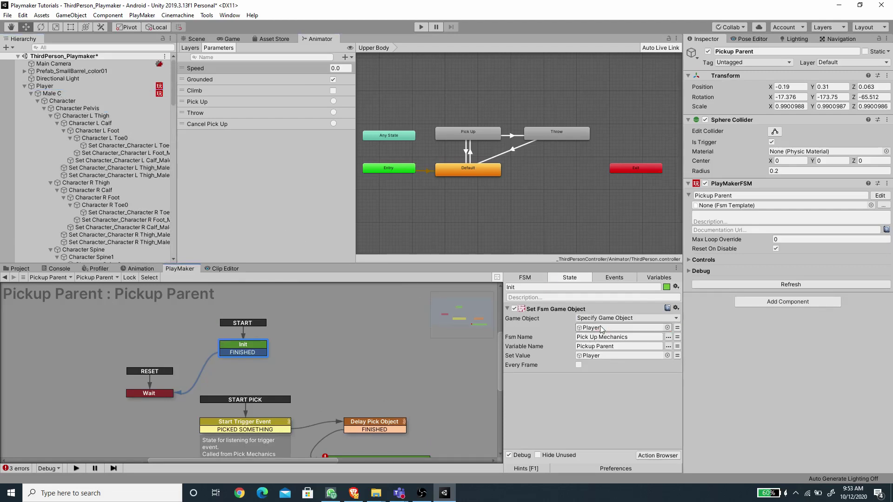
scroll(124, 189, "down", 12)
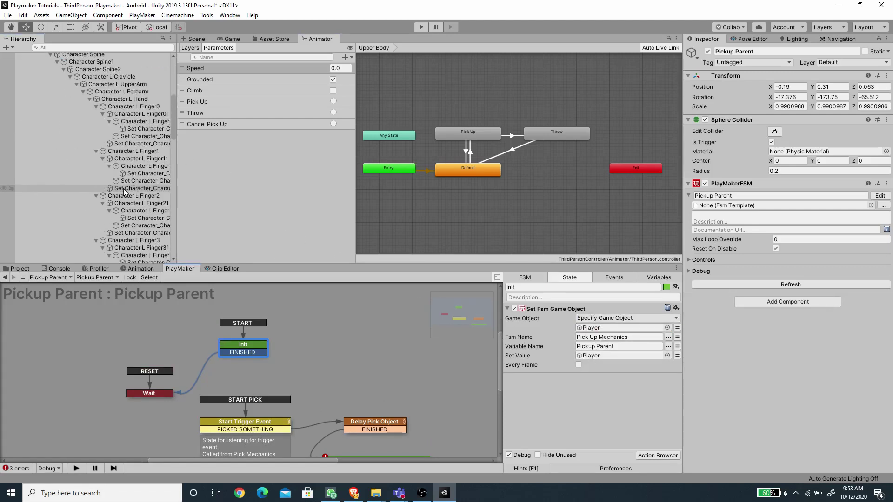
scroll(121, 187, "down", 6)
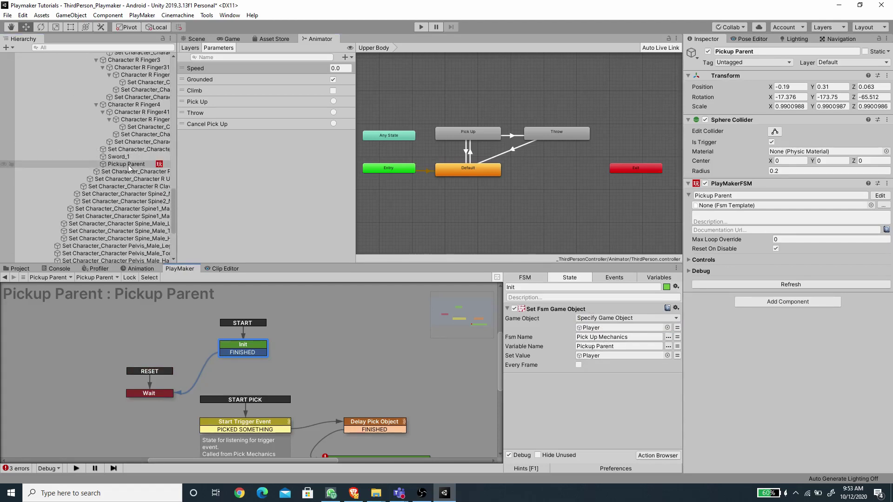
left_click_drag(127, 164, 603, 358)
Make Player the Game Object target of Send Picked Object's Set Fsm Game Object action.
middle_click_drag(325, 370, 302, 318)
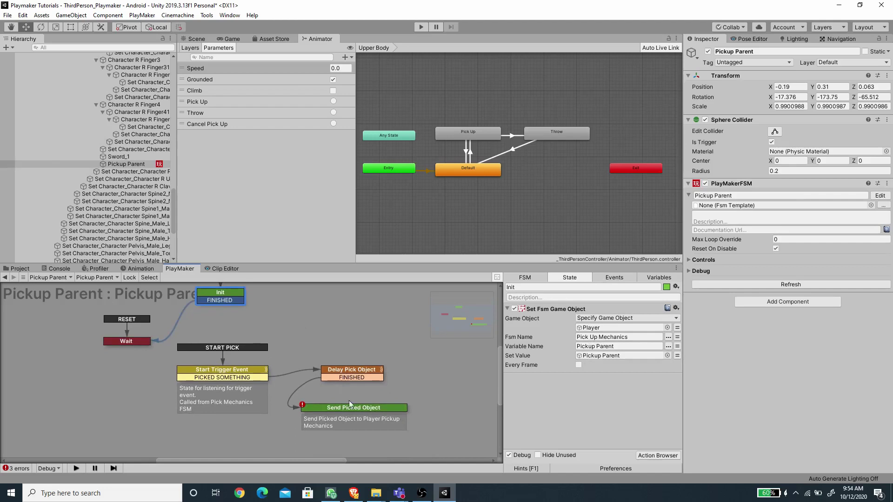
left_click(354, 408)
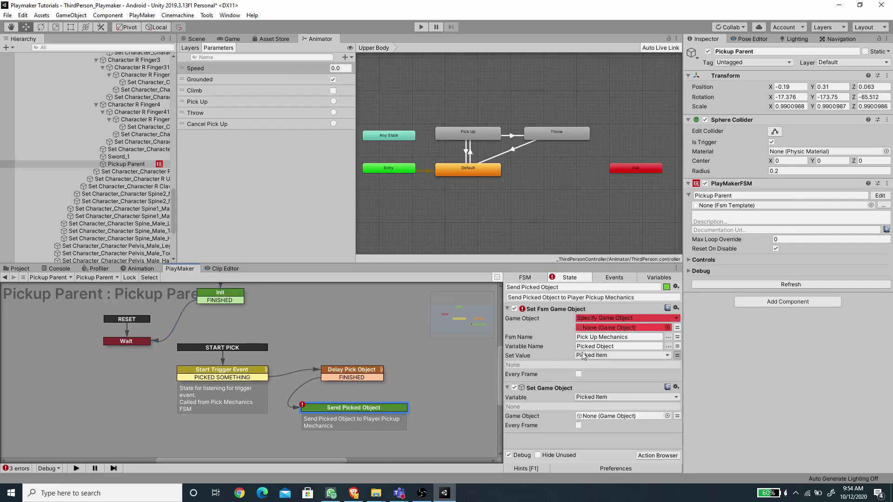
left_click(234, 378)
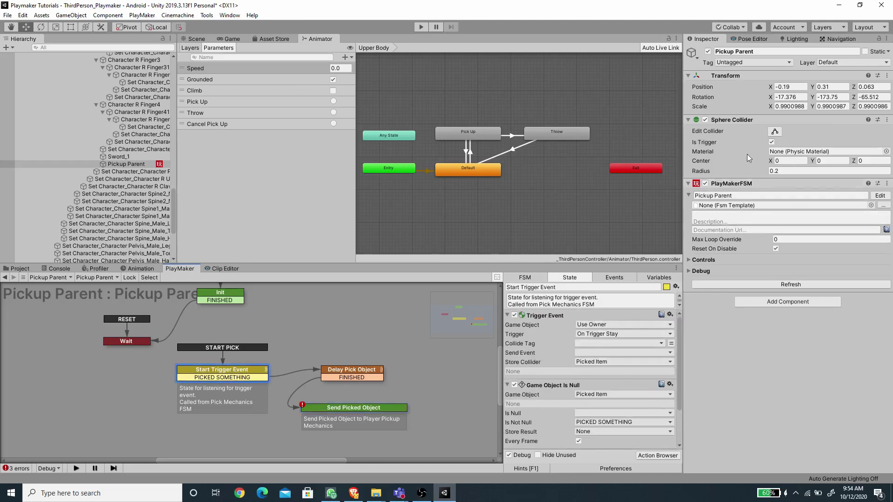
left_click(357, 408)
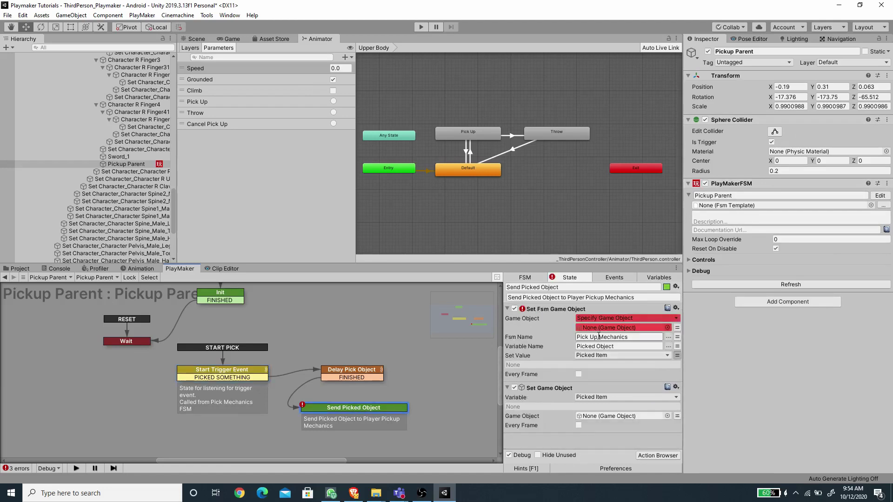
scroll(98, 138, "up", 5)
scroll(97, 138, "up", 10)
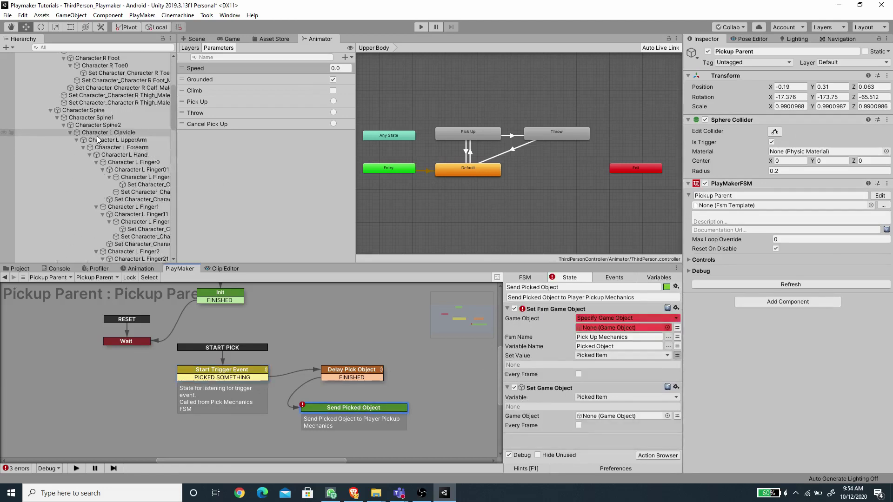
left_click_drag(47, 88, 613, 327)
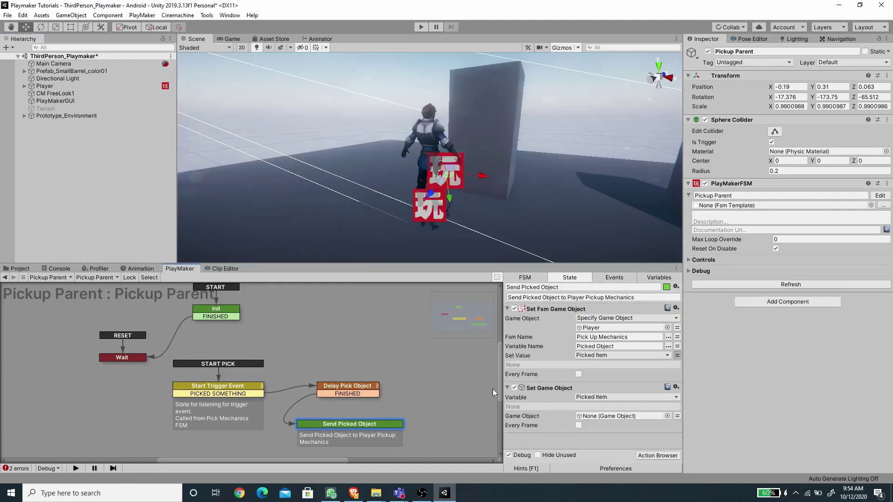
Confirm the barrel's Pickable tag, then return to Player's Pickup Parent FSM.
left_click(241, 392)
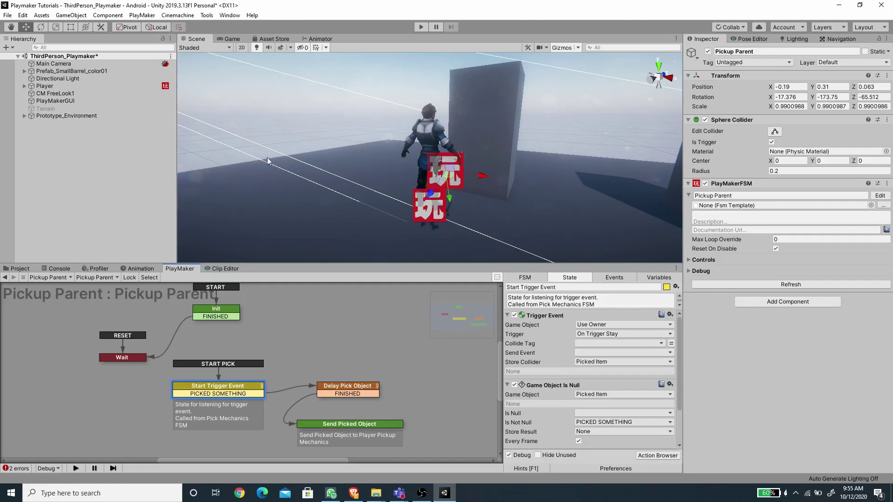
left_click(71, 71)
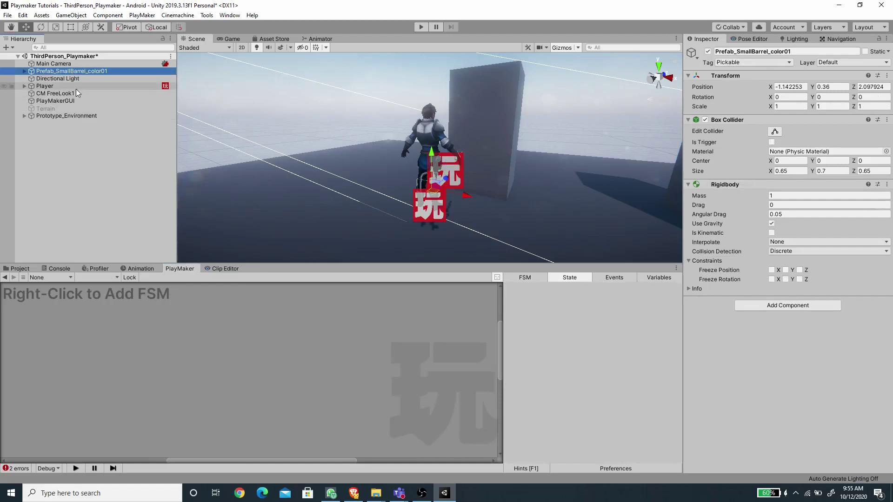
left_click(59, 278)
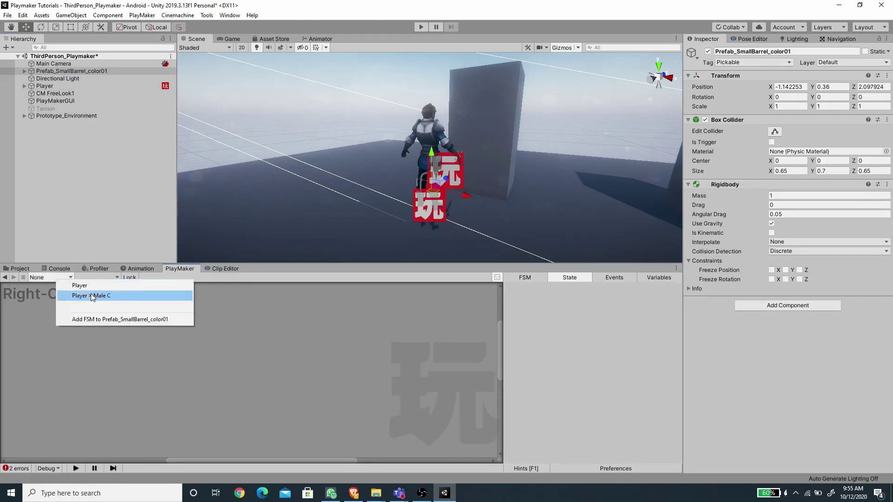
left_click(96, 307)
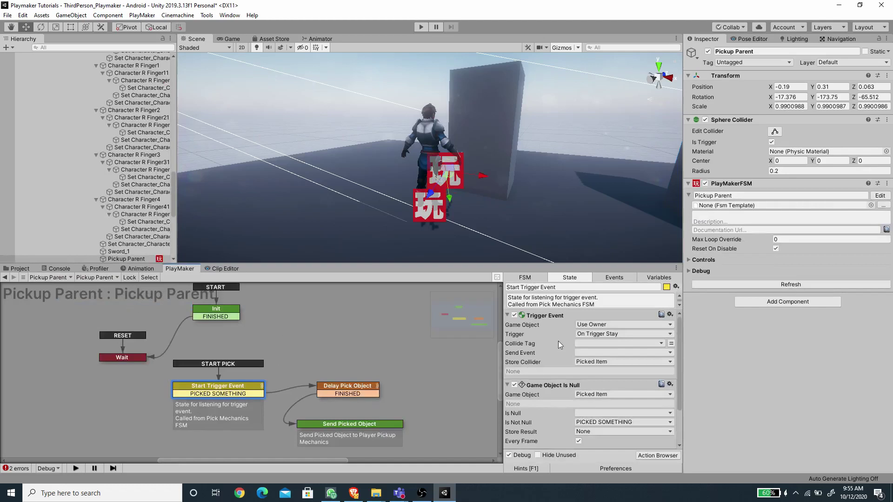
Set Start Trigger Event's Collide Tag to Pickable and save the scene.
left_click(660, 345)
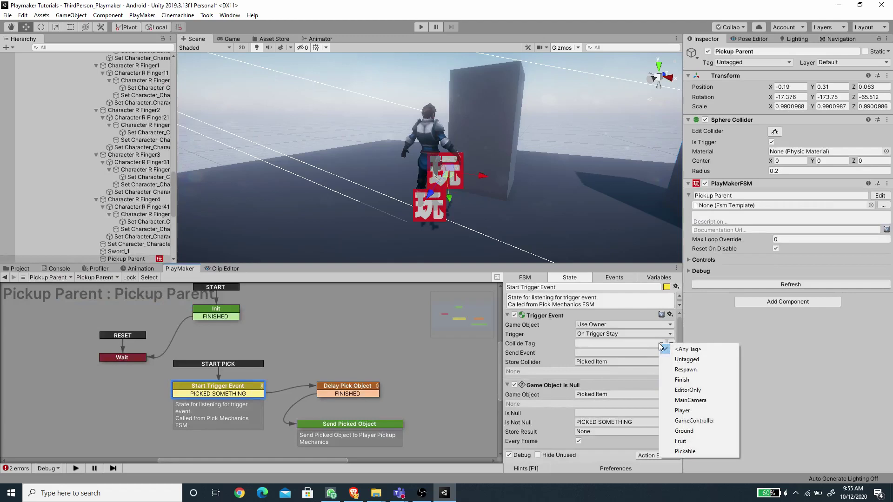
left_click(693, 452)
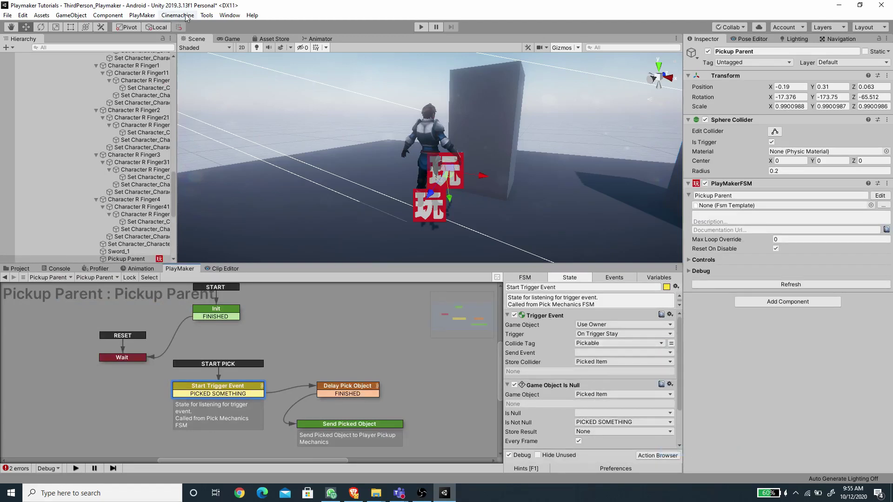
key("ctrl+s")
Play-test by walking to the barrel, lifting it overhead, carrying it and throwing it.
left_click(418, 27)
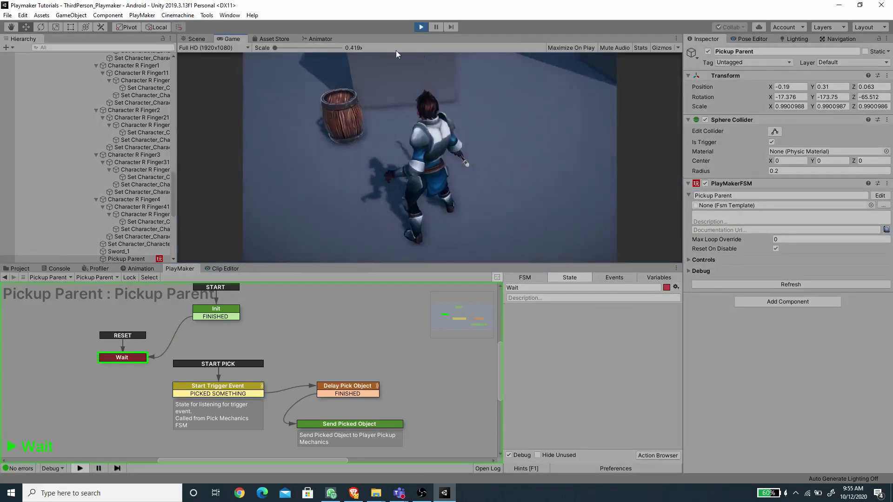
key("w")
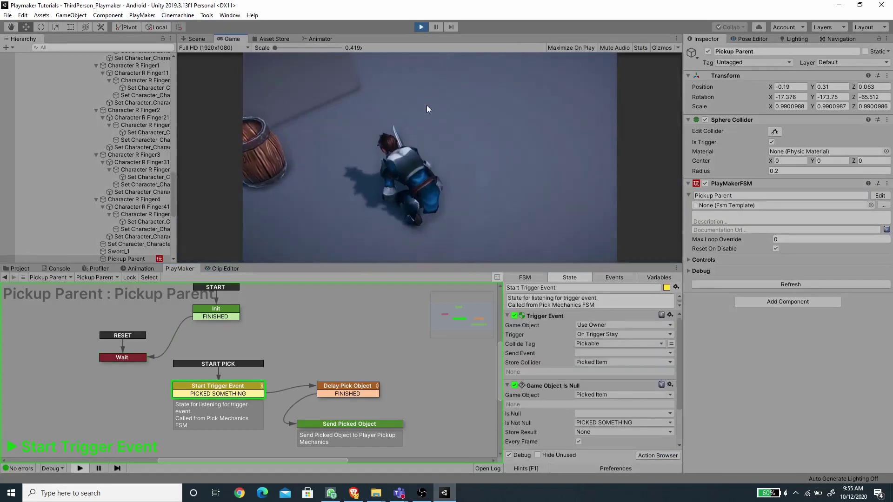
key("w")
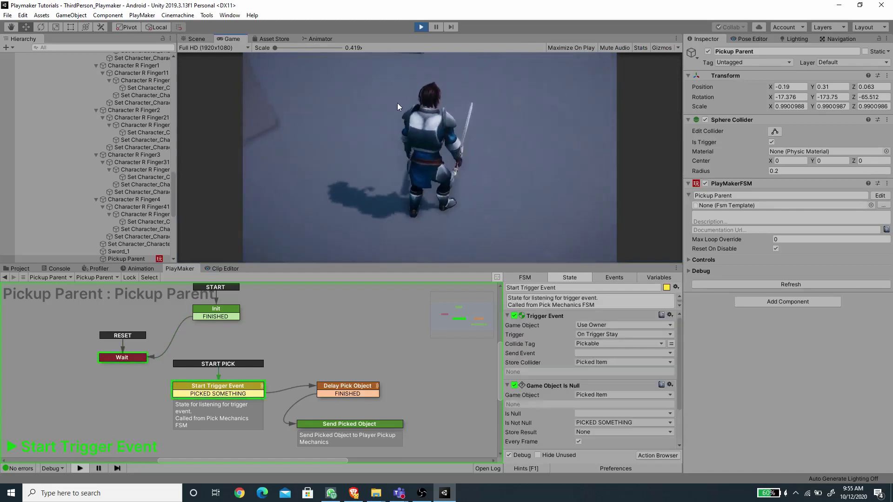
key("w")
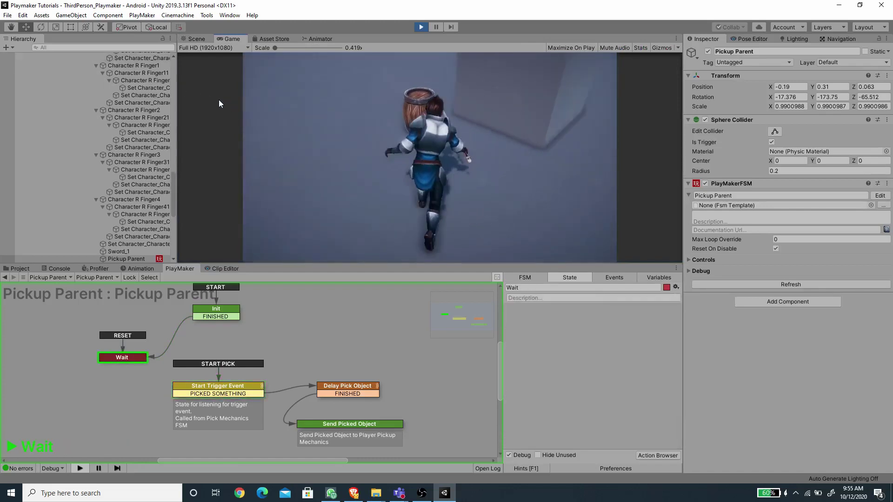
key("w")
key("w")
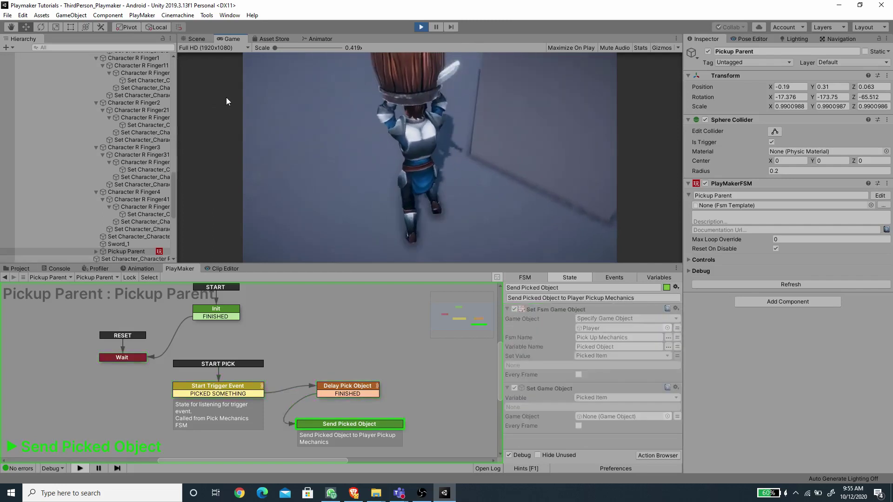
key("w")
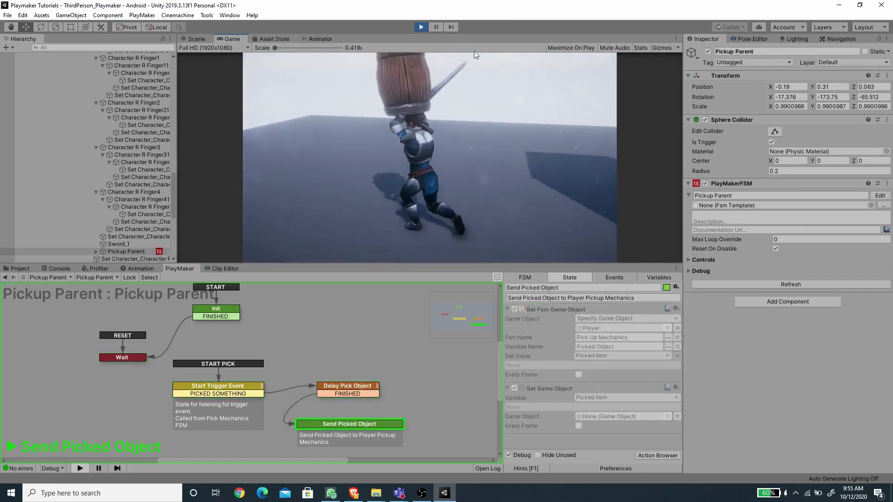
key("w")
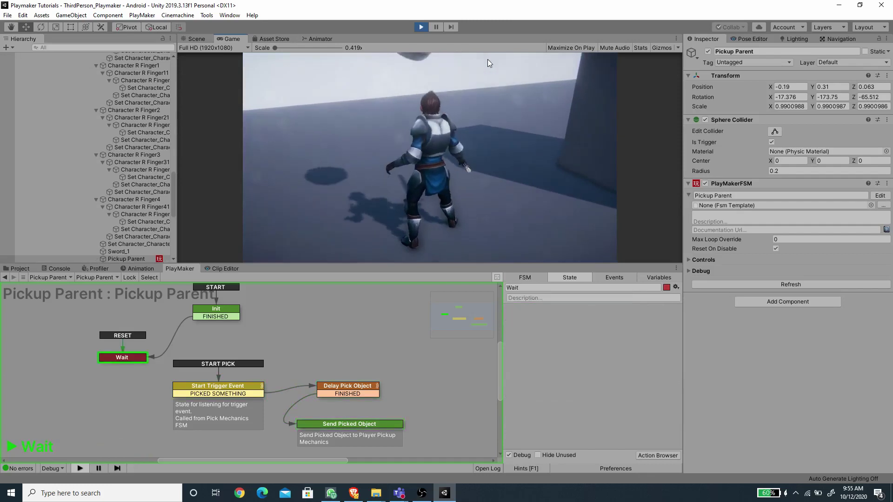
Swing the sword twice, walk back toward the barrel, and end play mode.
left_click(486, 61)
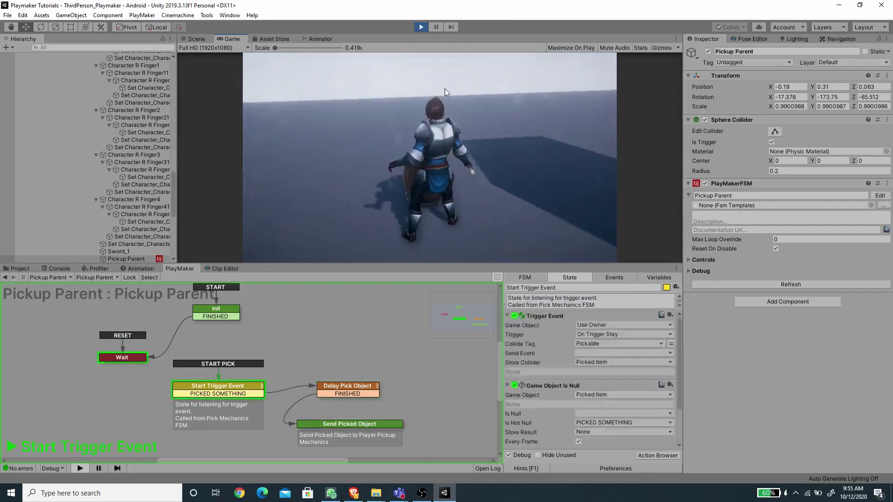
left_click(385, 50)
key("s")
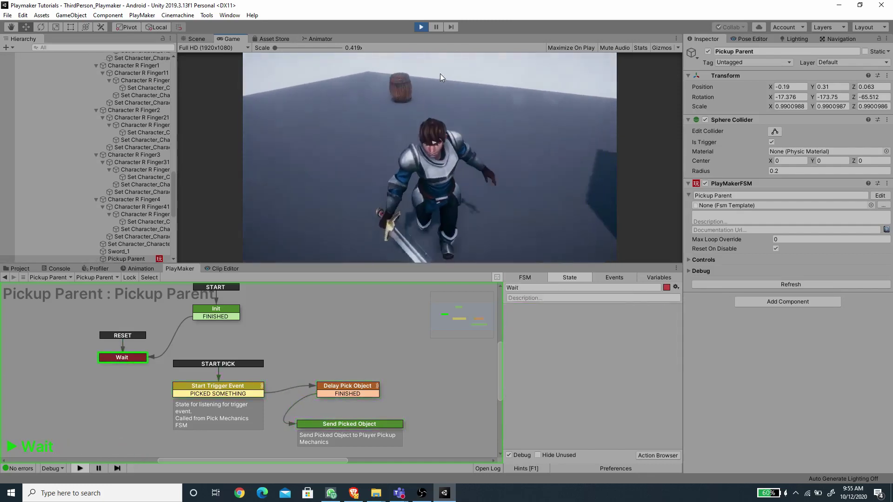
key("w")
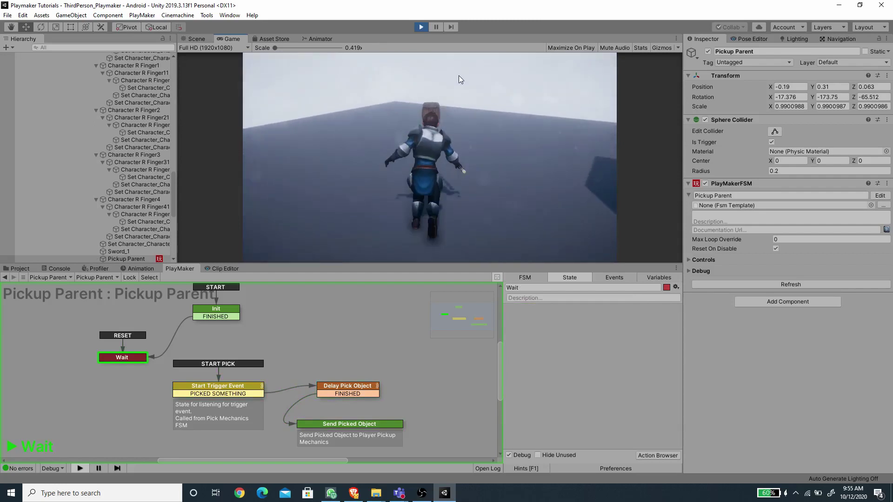
left_click(420, 27)
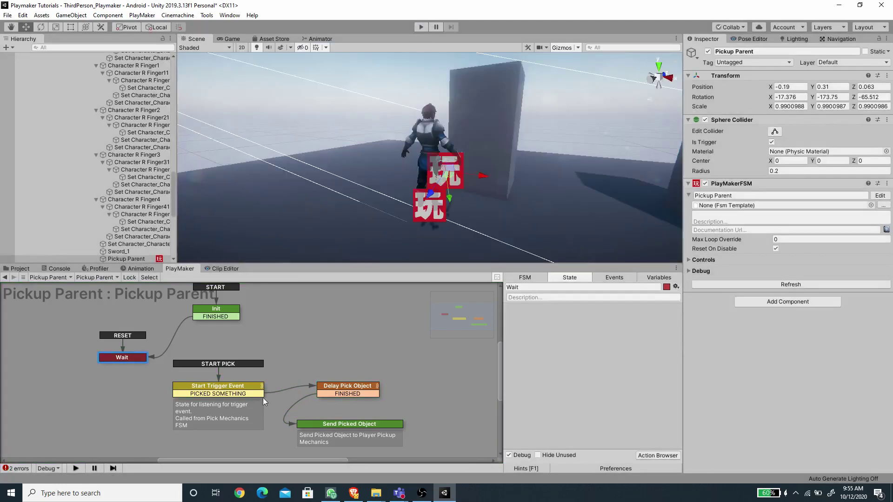